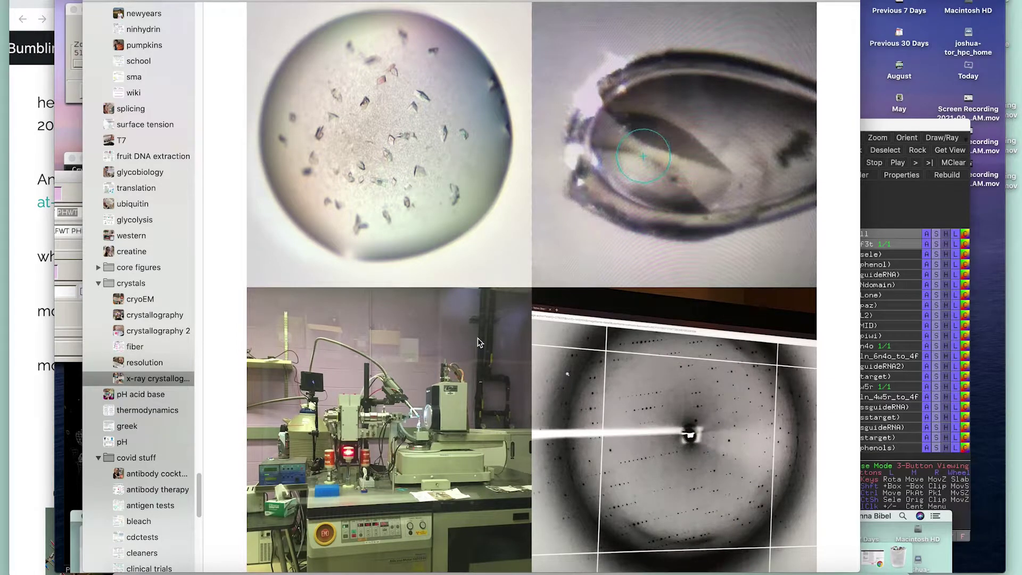
View the X-ray crystallography infographic full-size, then return to the x-ray crystallography album grid.
scroll(584, 163, "up", 1)
scroll(585, 165, "down", 1)
key("Escape")
double_click(526, 122)
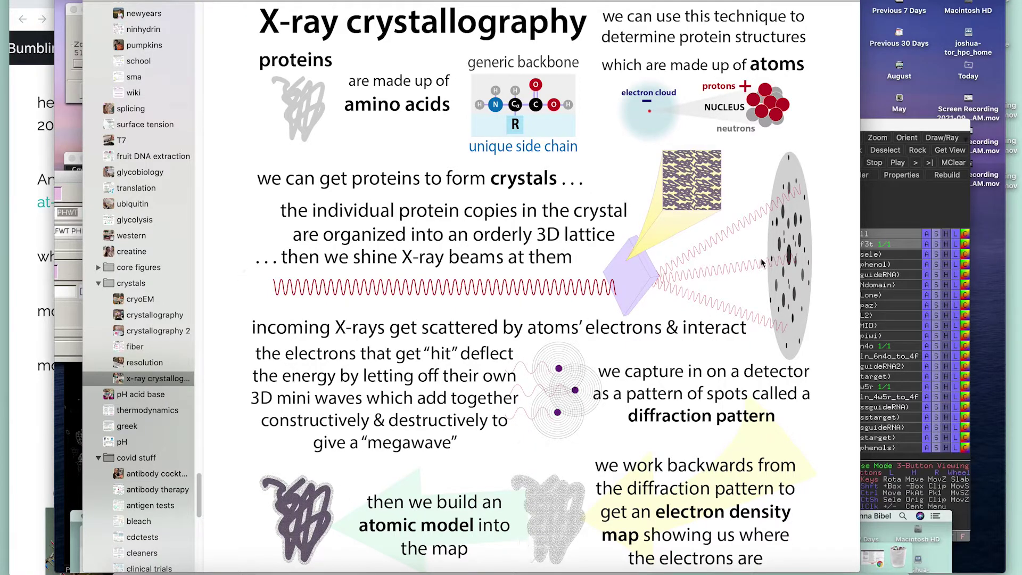
key("Escape")
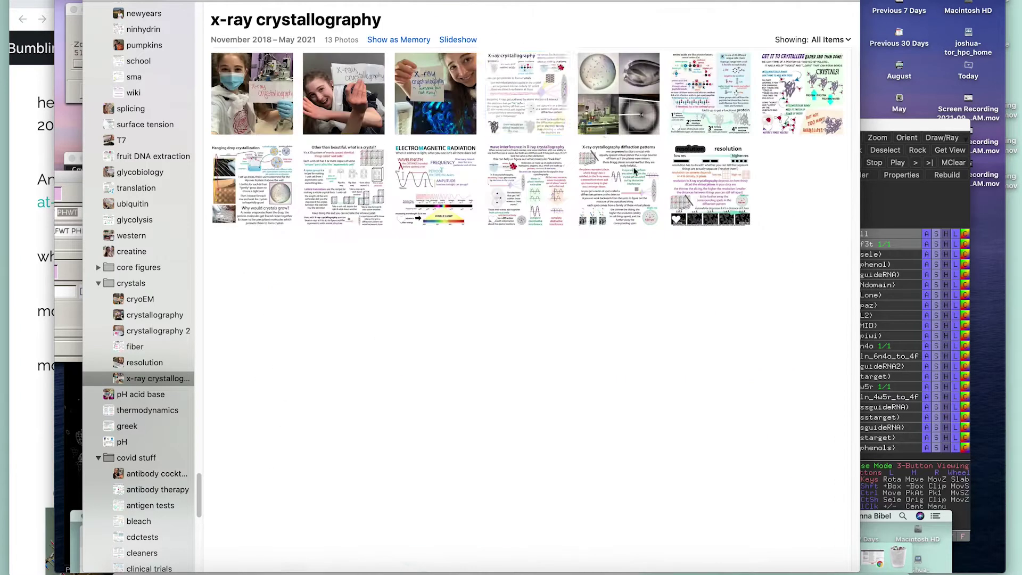
Open the fifth album photo, showing crystals, crystal loop, beamline and diffraction pattern, full-size.
double_click(603, 95)
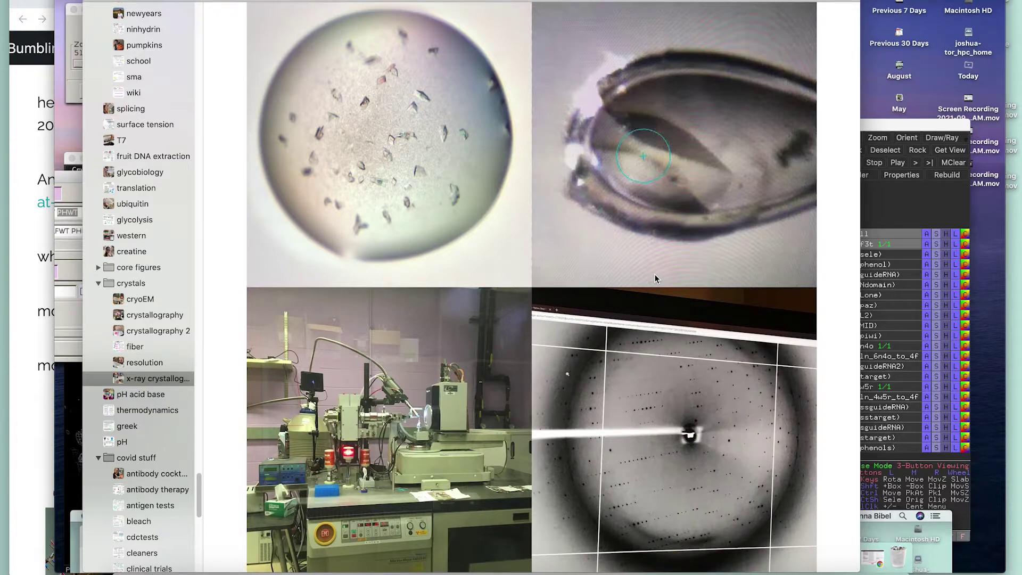
left_click(655, 274)
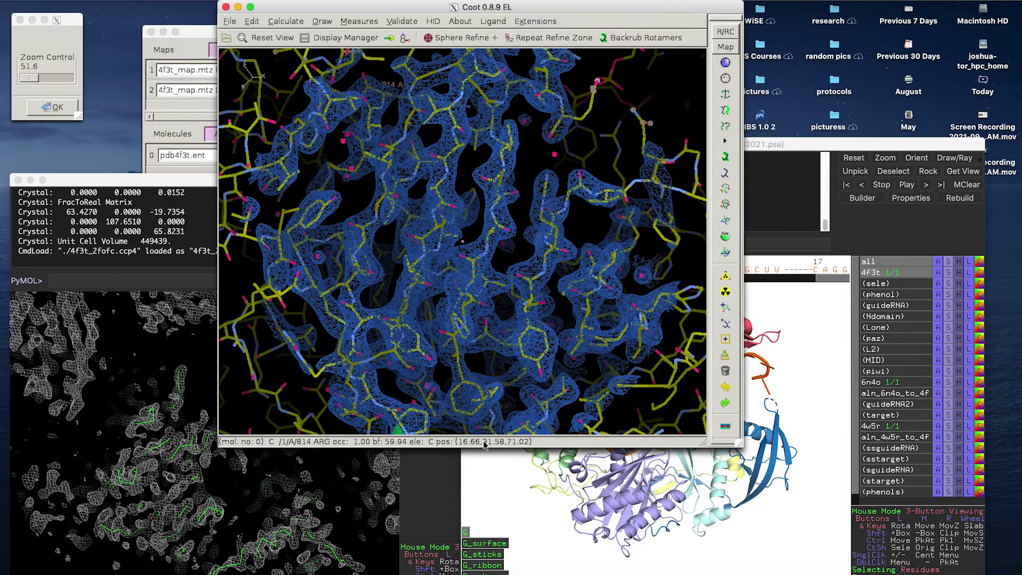
left_click_drag(502, 353, 352, 368)
Turn the 4f3t model and blue density mesh several ways, including a view from below.
left_click_drag(468, 275, 352, 107)
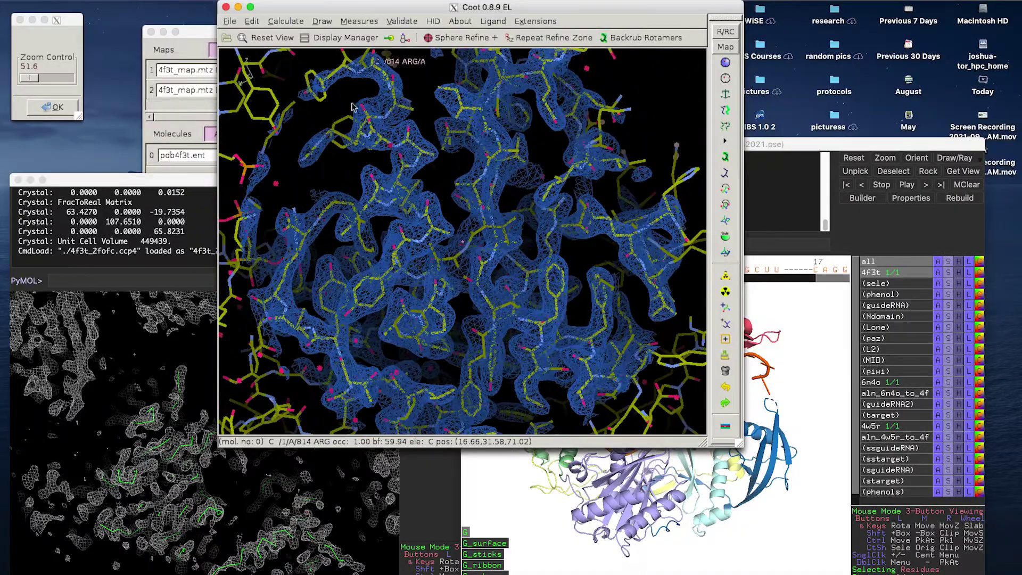
left_click_drag(360, 216, 400, 89)
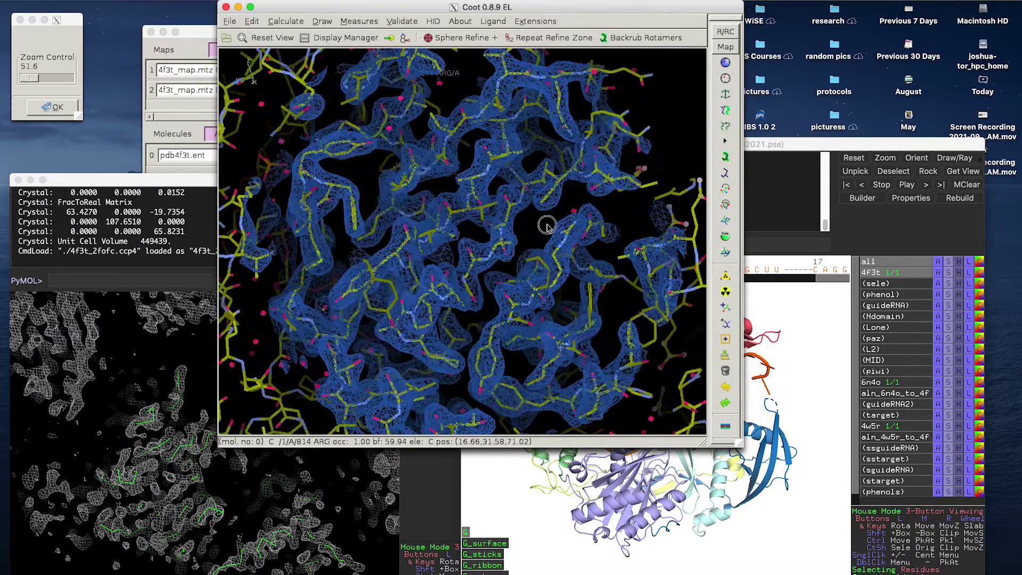
left_click_drag(547, 225, 470, 213)
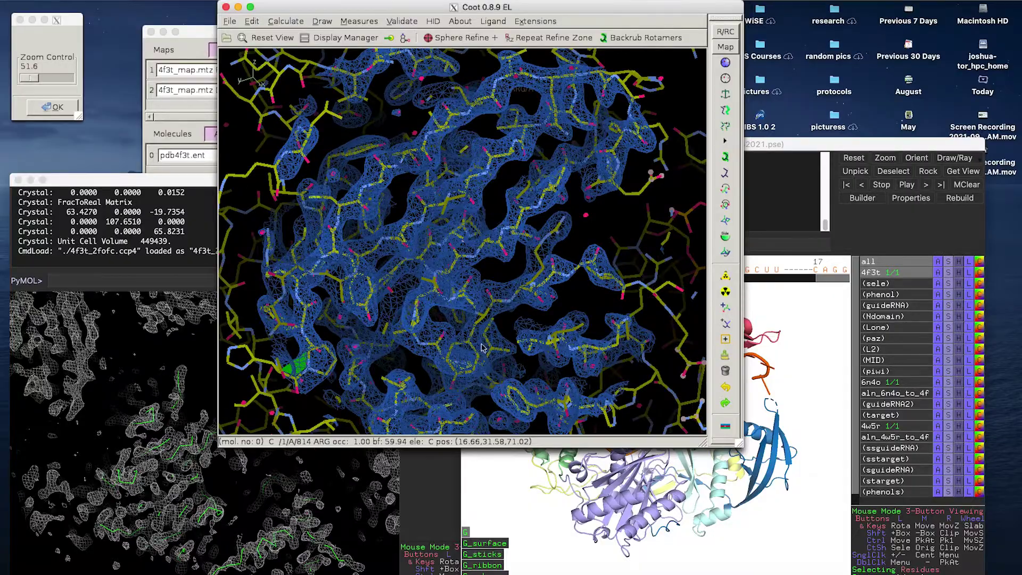
left_click_drag(482, 348, 554, 109)
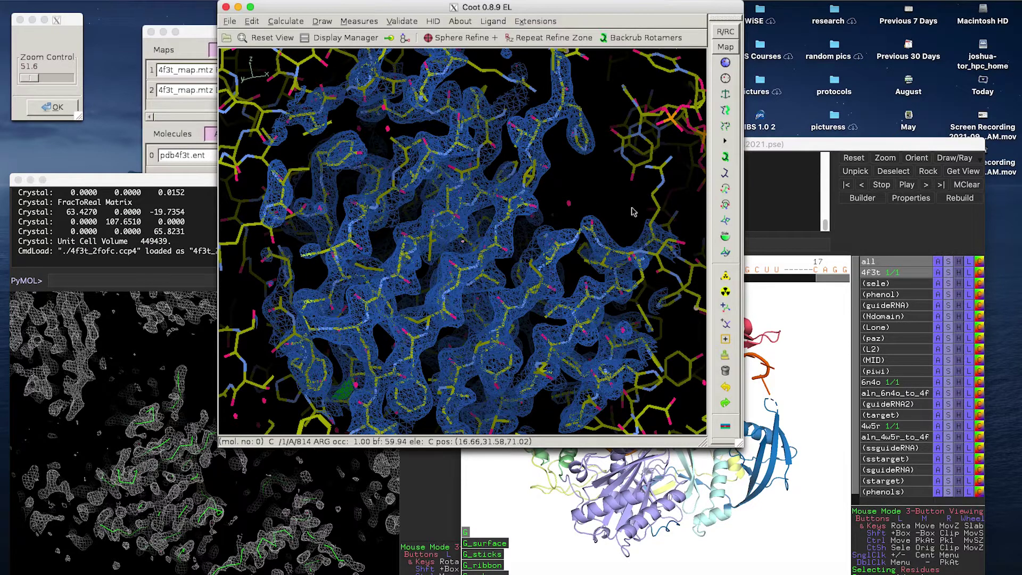
left_click_drag(580, 215, 419, 218)
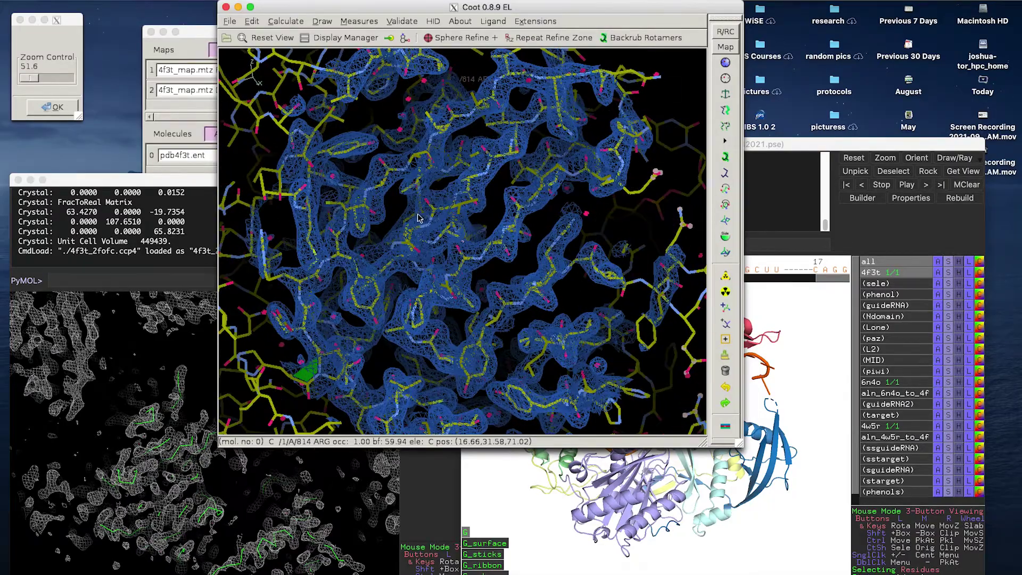
left_click_drag(491, 350, 498, 371)
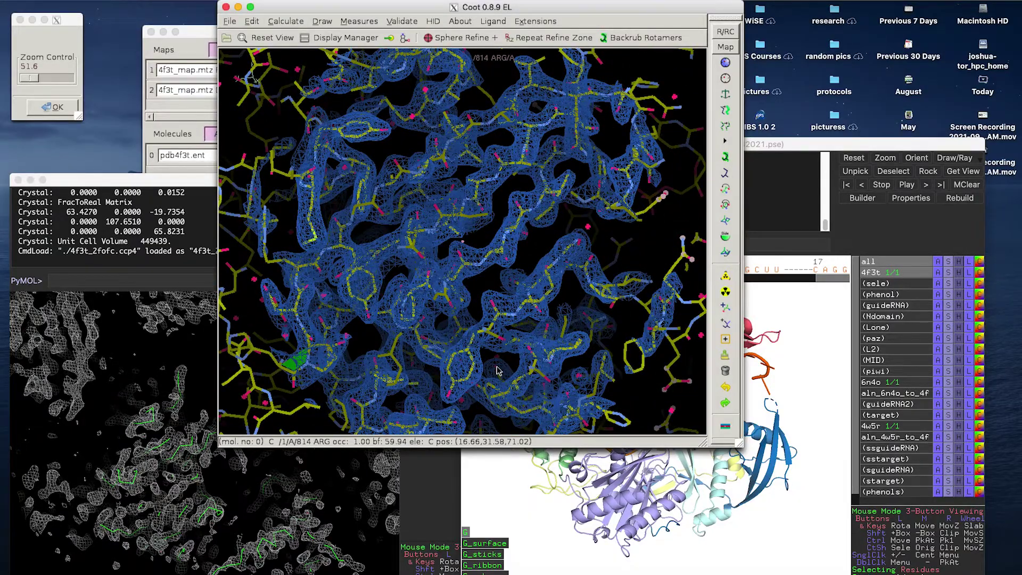
Fine-tune the orientation and zoom in on the density fit, then bring the Maps window forward.
left_click_drag(496, 368, 483, 363)
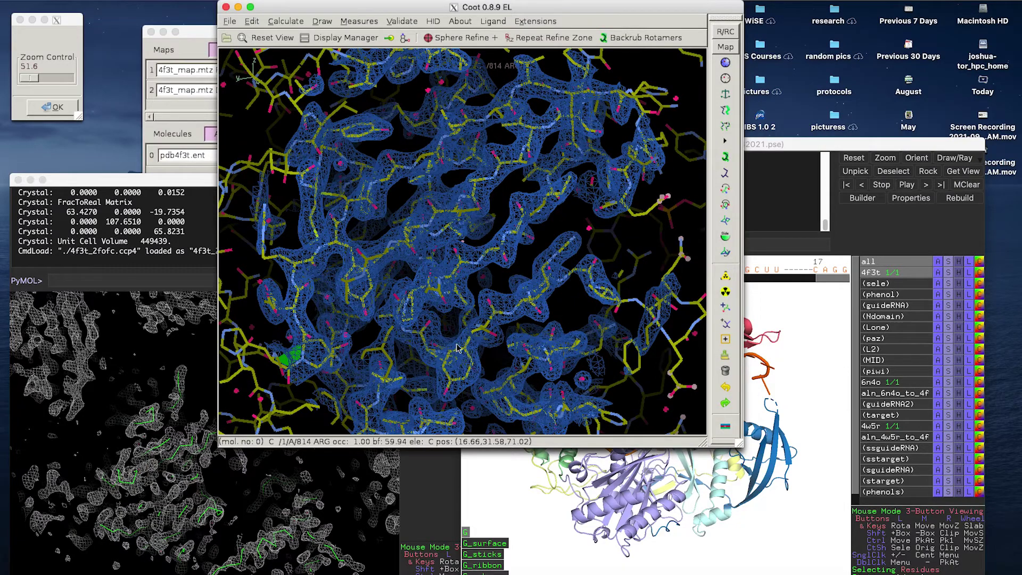
left_click_drag(477, 268, 486, 299)
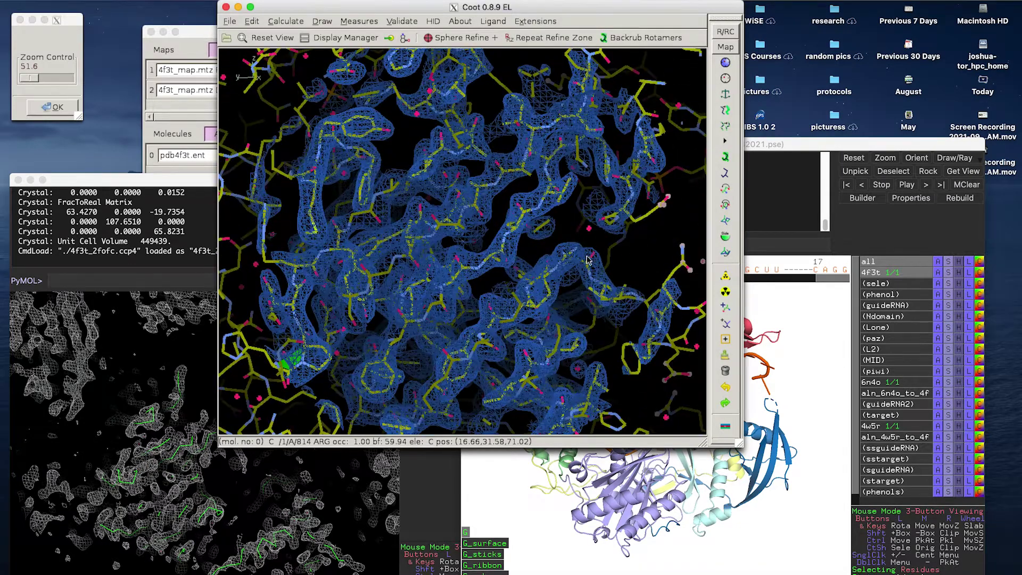
left_click_drag(636, 279, 608, 289)
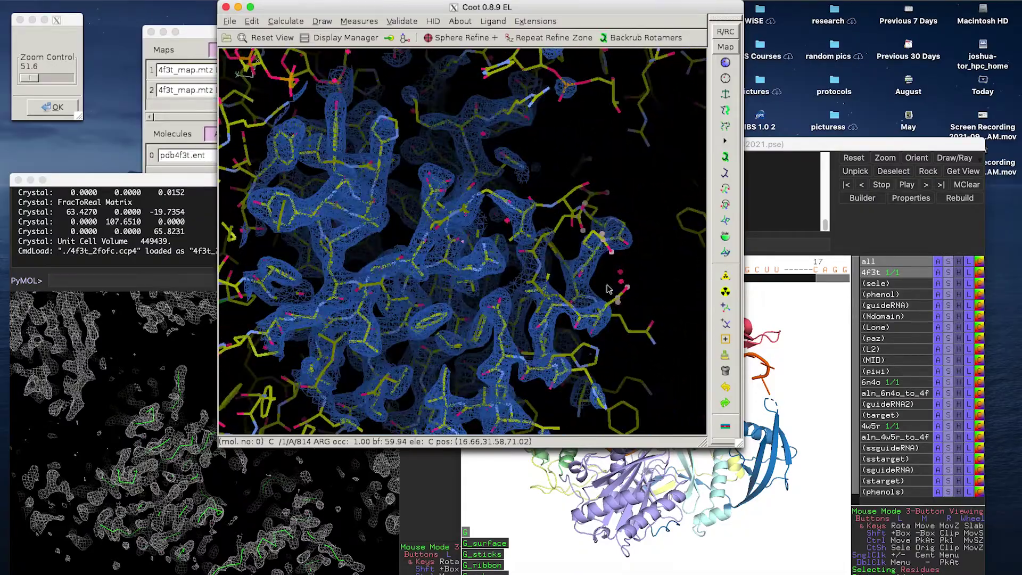
left_click_drag(584, 187, 556, 202)
left_click_drag(560, 249, 592, 286)
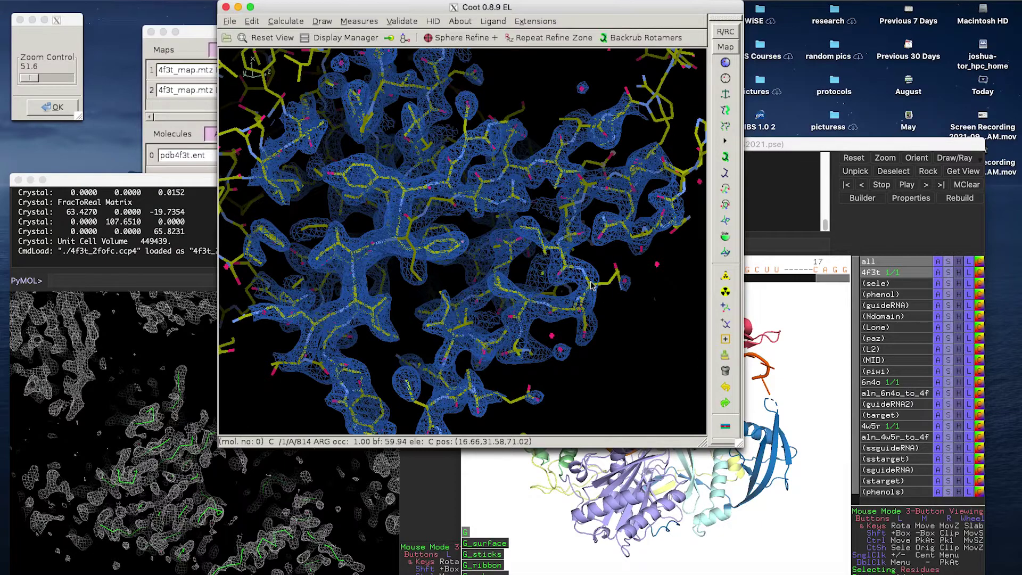
mouse_move(311, 251)
left_mouse_down()
mouse_move(339, 261)
mouse_move(323, 251)
left_mouse_up()
left_click(199, 70)
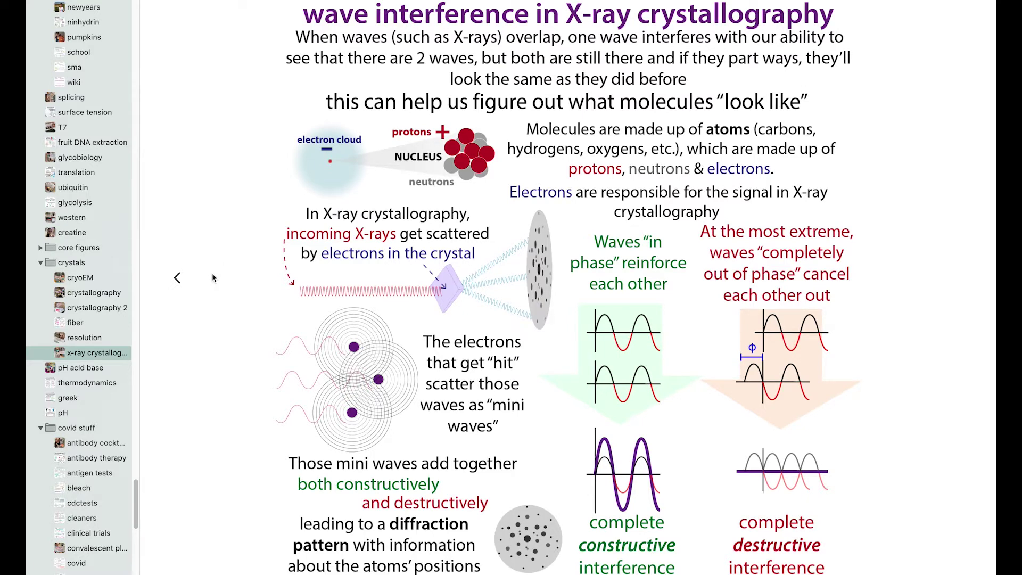
Close the wave interference slide and return to the 13-photo album grid.
key("Escape")
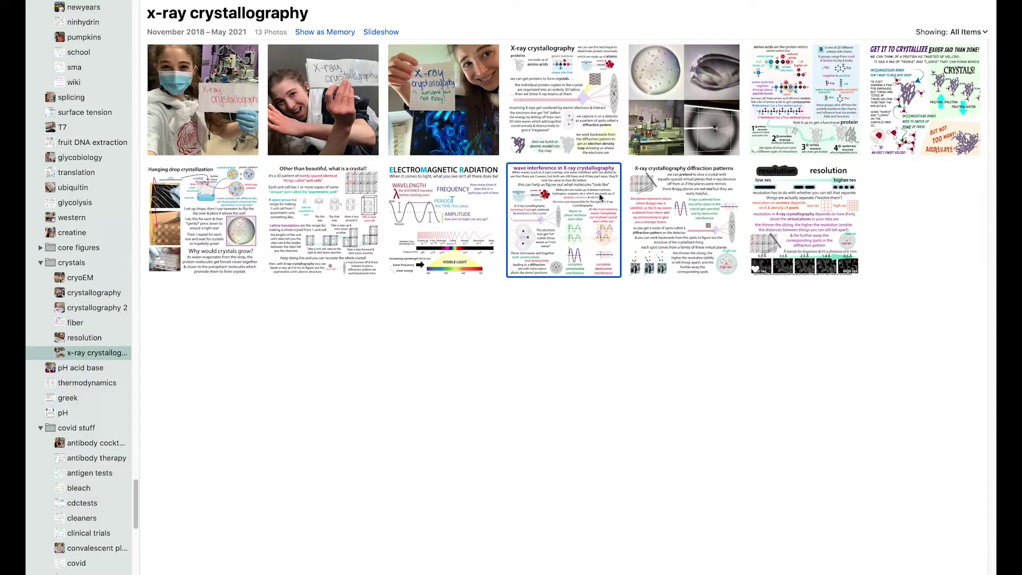
double_click(340, 238)
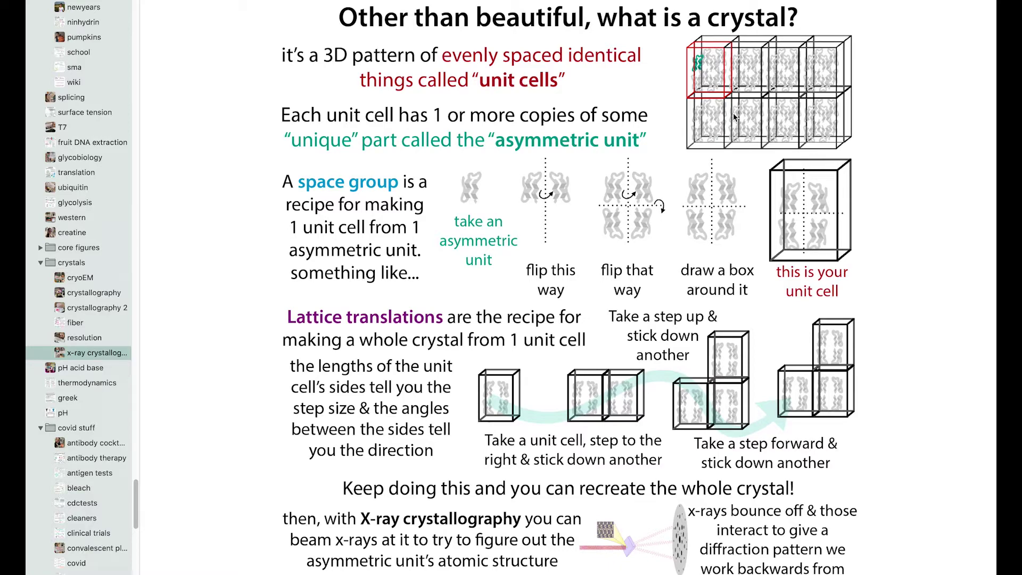
key("Escape")
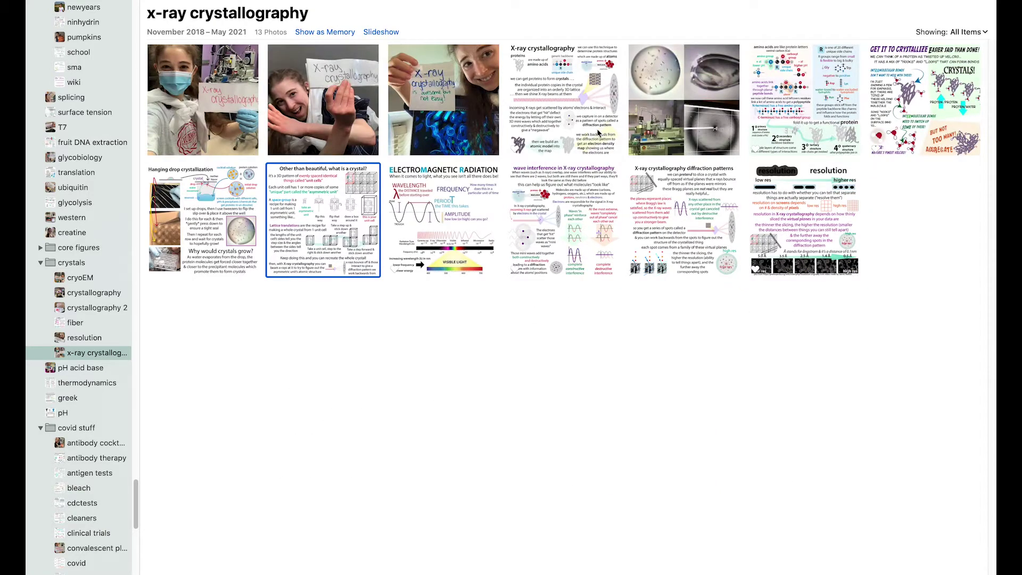
View the diffraction patterns slide full-size, then go back to the album.
left_click(645, 193)
double_click(644, 192)
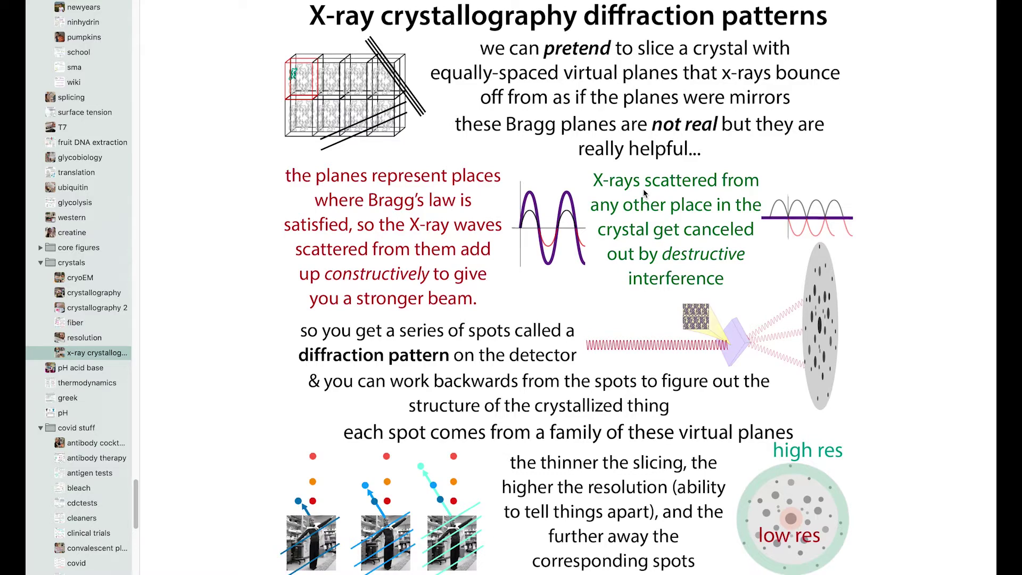
key("Escape")
Open the wave interference slide full size, scroll through it, then close it back to the album.
left_click(471, 202)
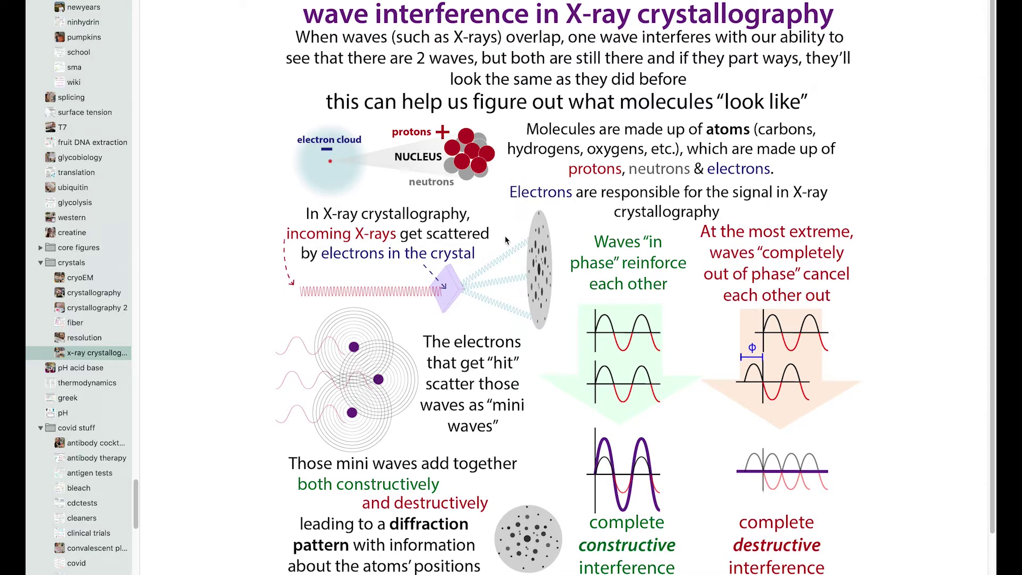
scroll(506, 234, "down", 1)
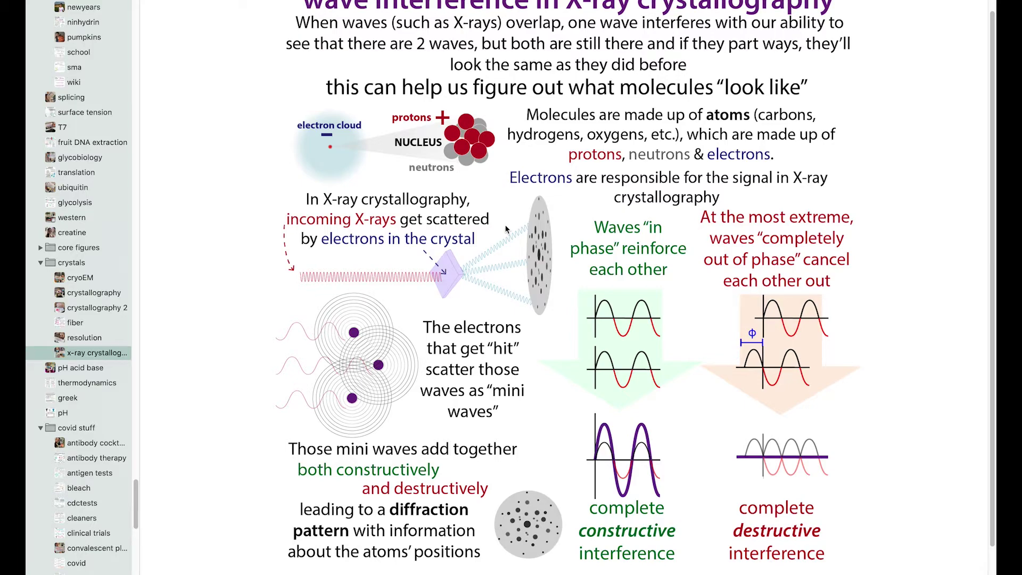
scroll(506, 229, "up", 1)
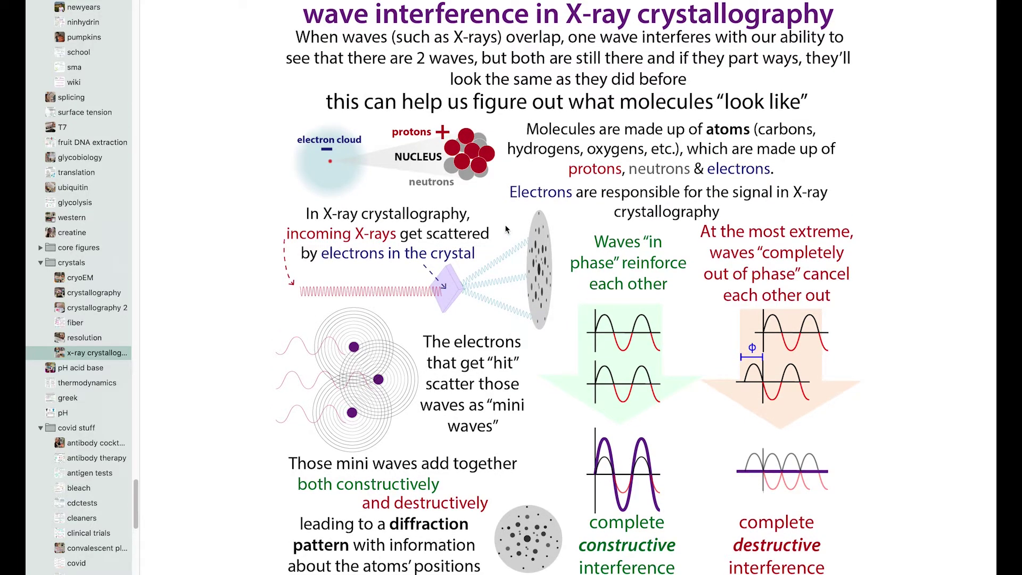
double_click(506, 229)
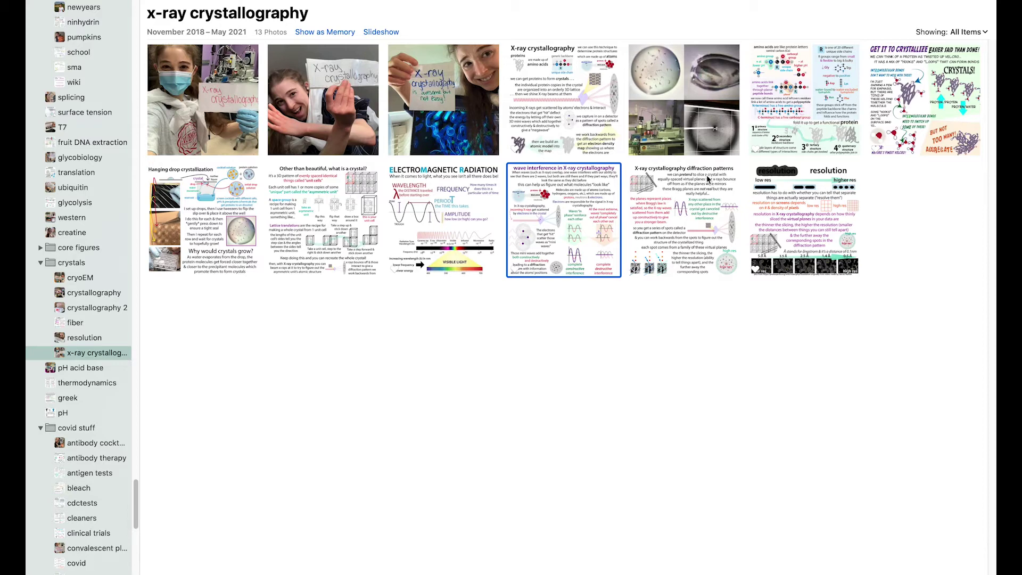
Open the x-ray crystallography diffraction patterns illustration full size.
double_click(707, 175)
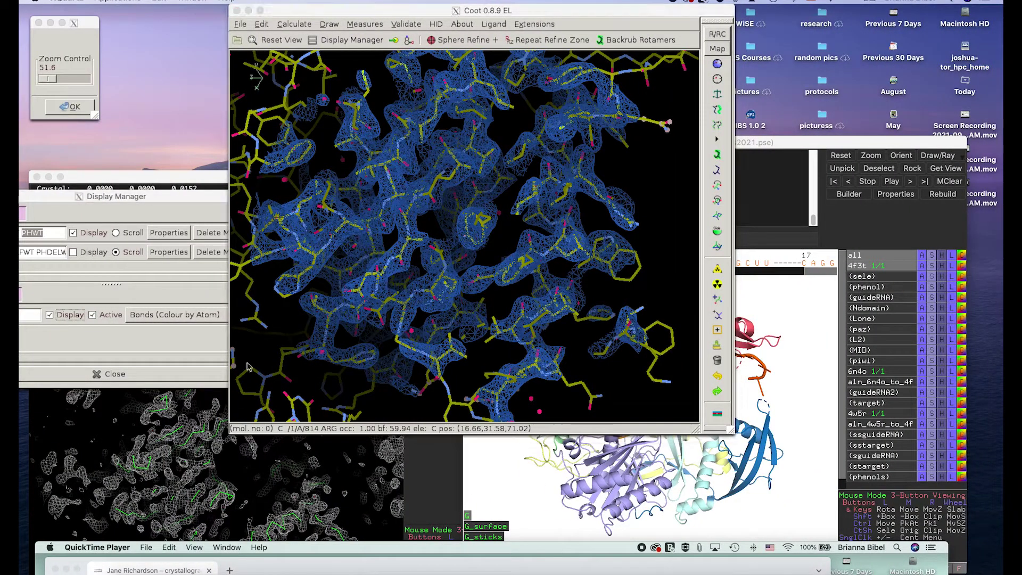
Untick the 4f3t model's Display in Display Manager and rotate the remaining blue density mesh.
left_click(117, 250)
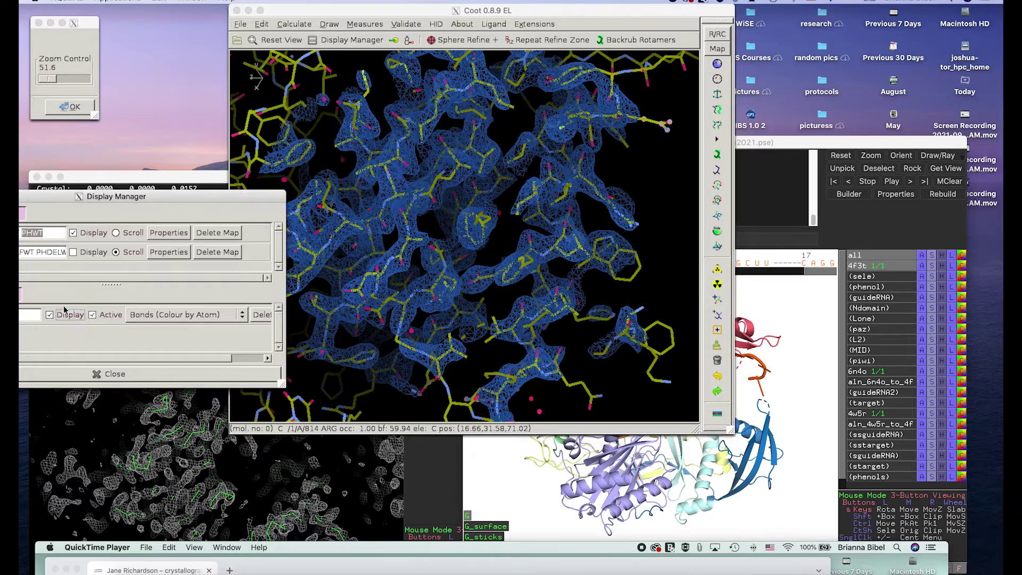
left_click(50, 315)
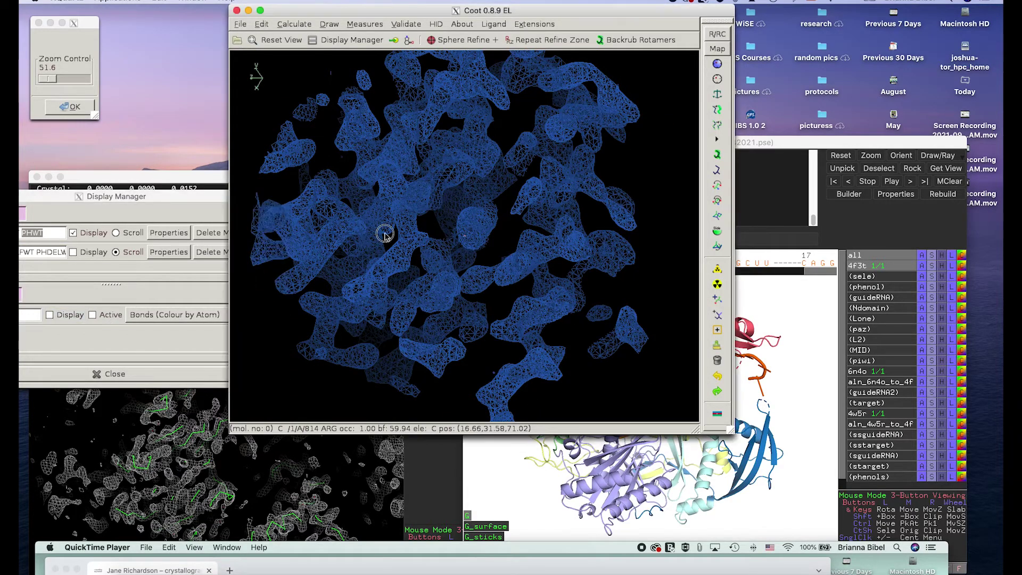
left_click_drag(384, 234, 476, 266)
left_click(48, 315)
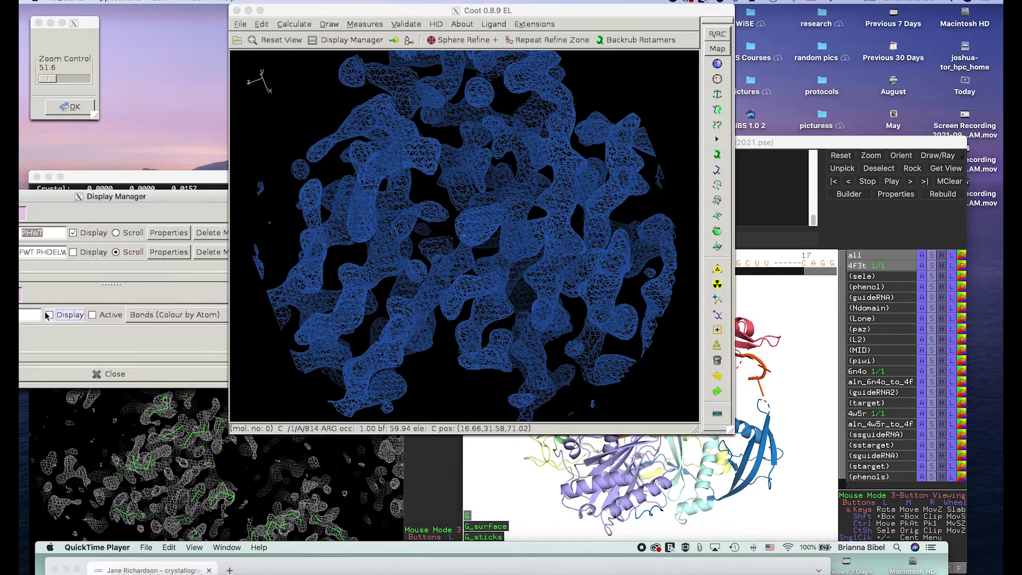
left_click(429, 232)
left_click_drag(429, 233, 474, 232)
left_click(65, 314)
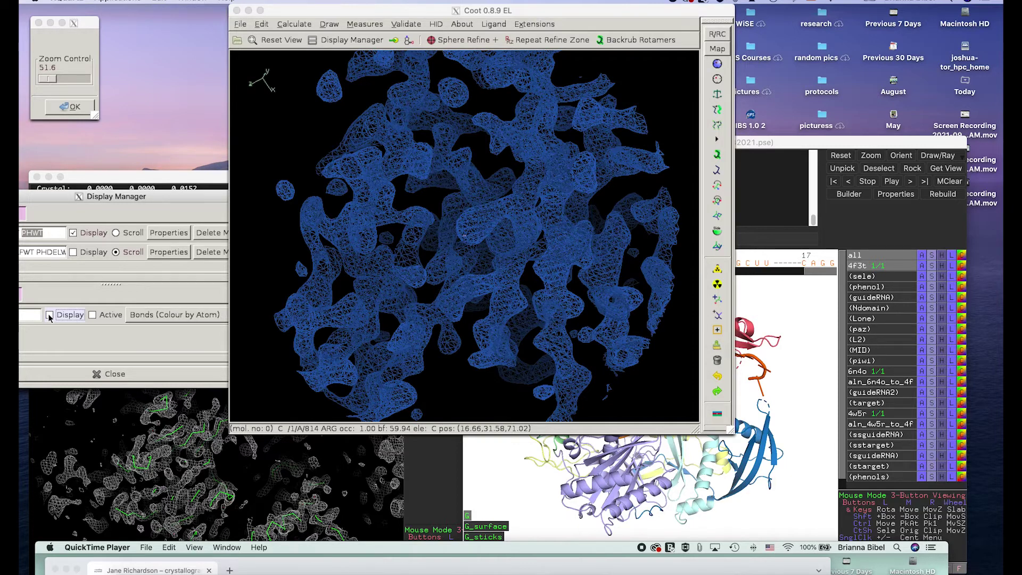
Re-enable the 4f3t model display and rotate its yellow sticks within the blue mesh from several angles.
left_click(49, 315)
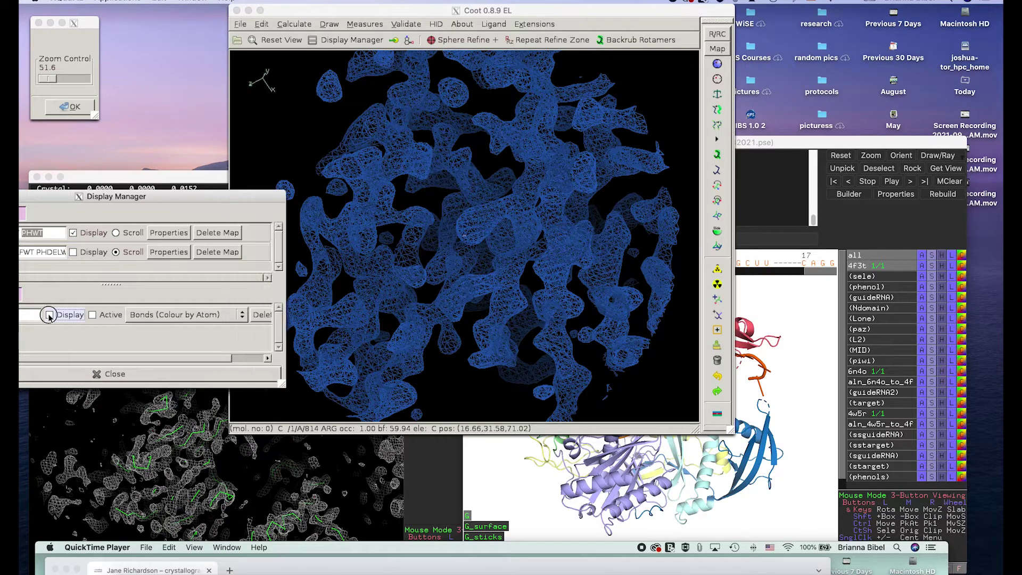
left_click_drag(341, 237, 431, 321)
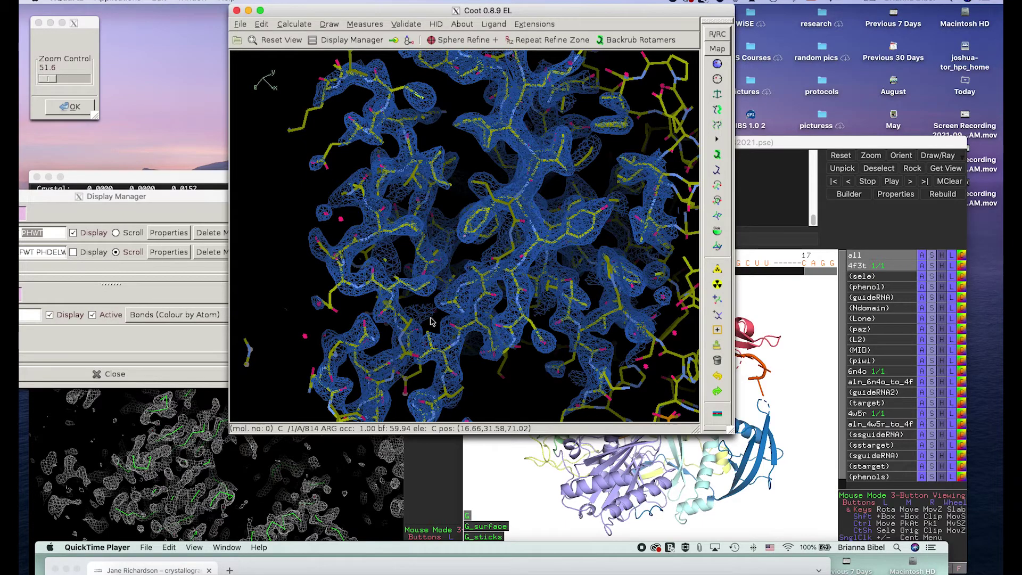
left_click_drag(431, 321, 445, 366)
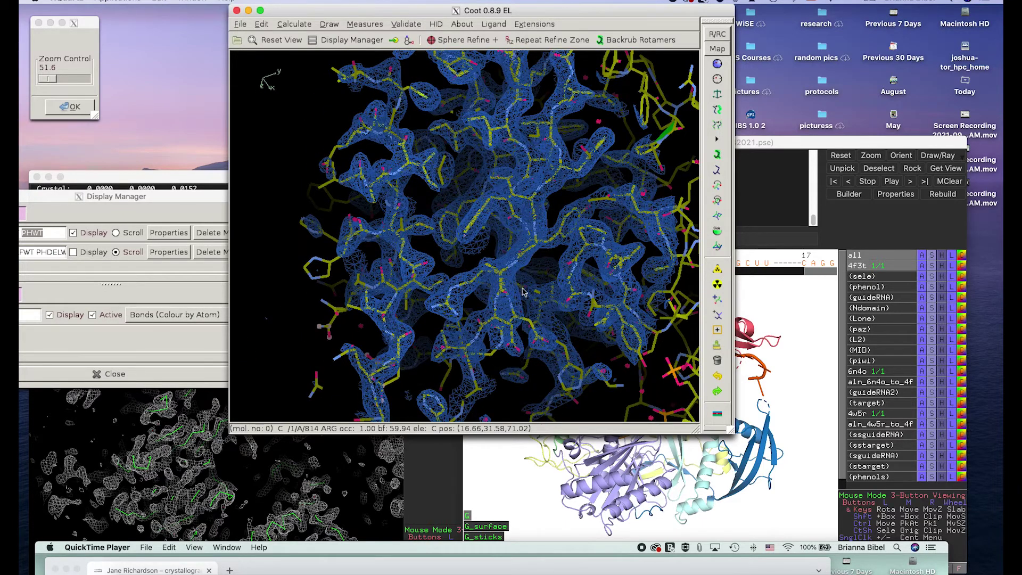
left_click_drag(522, 290, 448, 287)
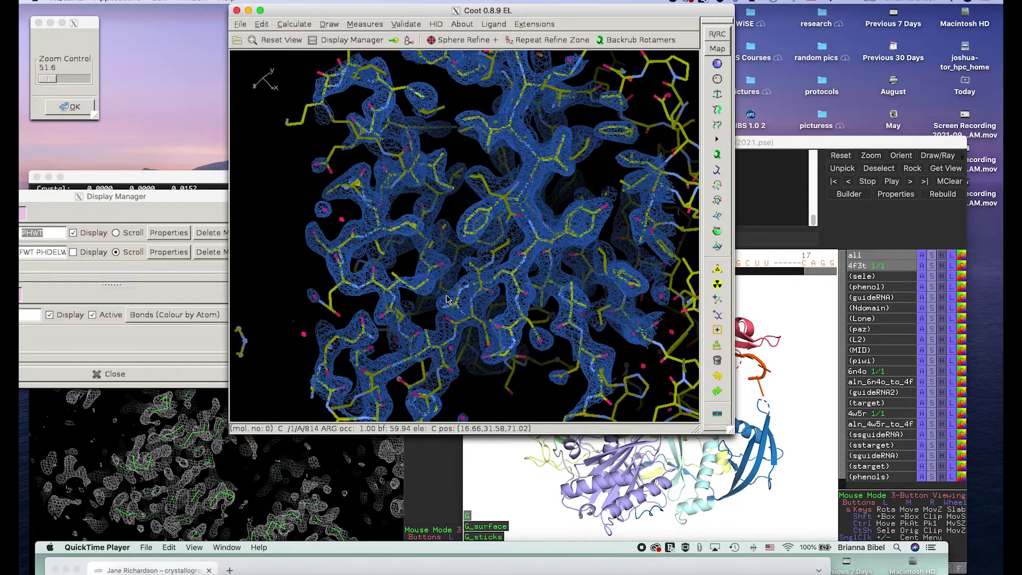
left_click_drag(446, 299, 485, 326)
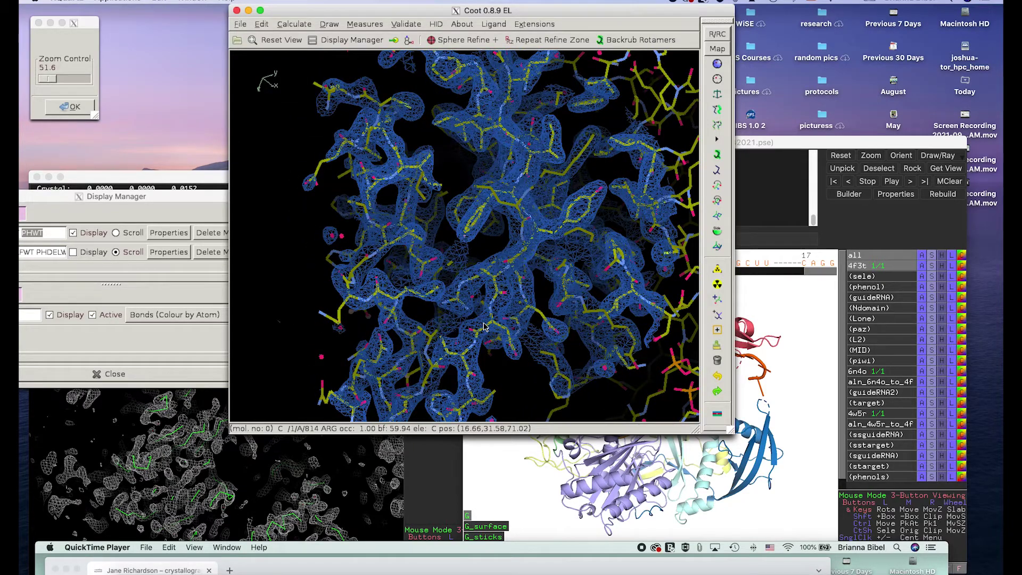
left_click_drag(485, 327, 433, 314)
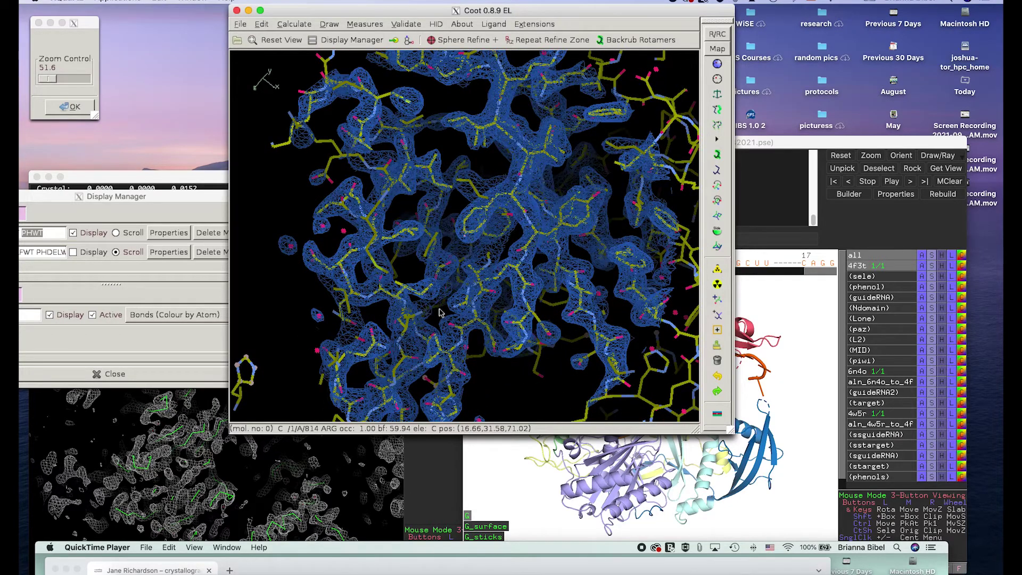
left_click_drag(432, 313, 548, 327)
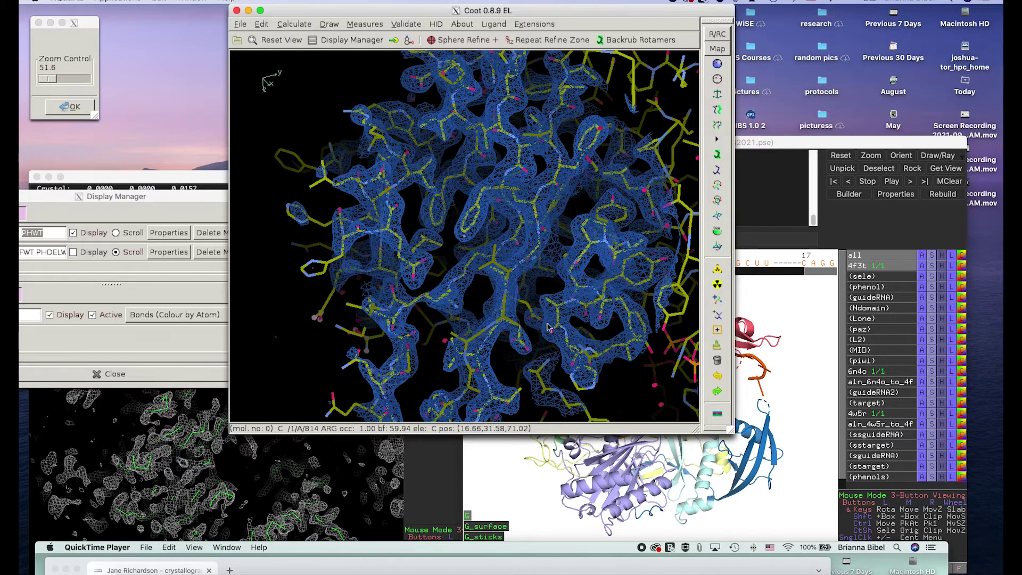
left_click_drag(548, 327, 448, 302)
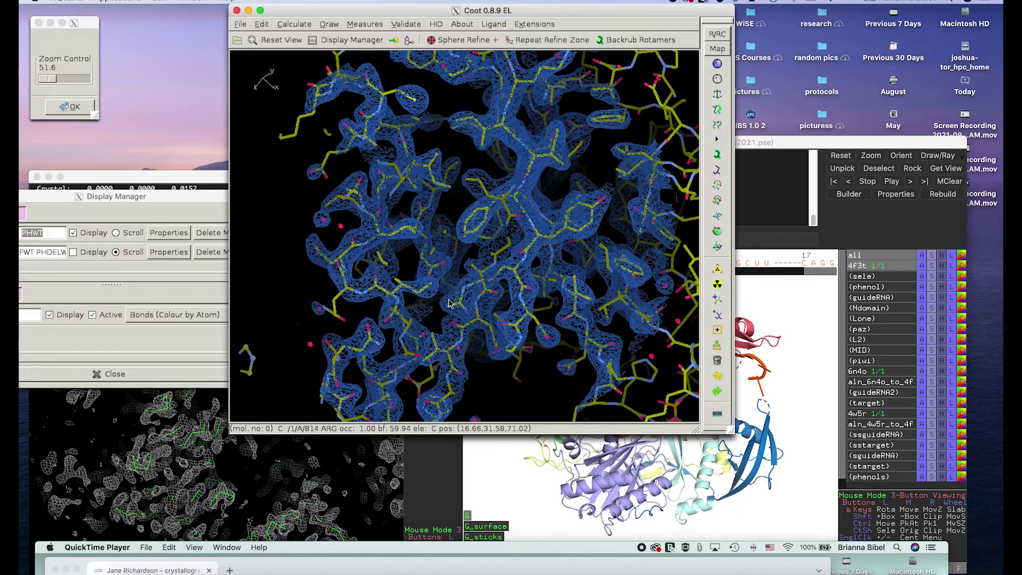
Rotate the model-in-density view and move the Display Manager window into view in front.
left_click_drag(448, 303, 629, 320)
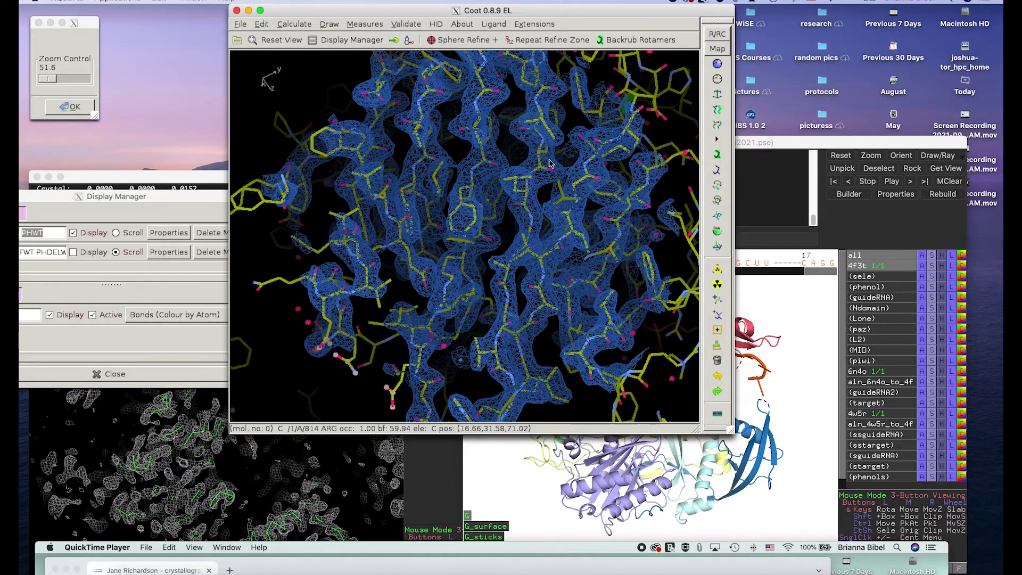
left_click_drag(551, 164, 572, 170)
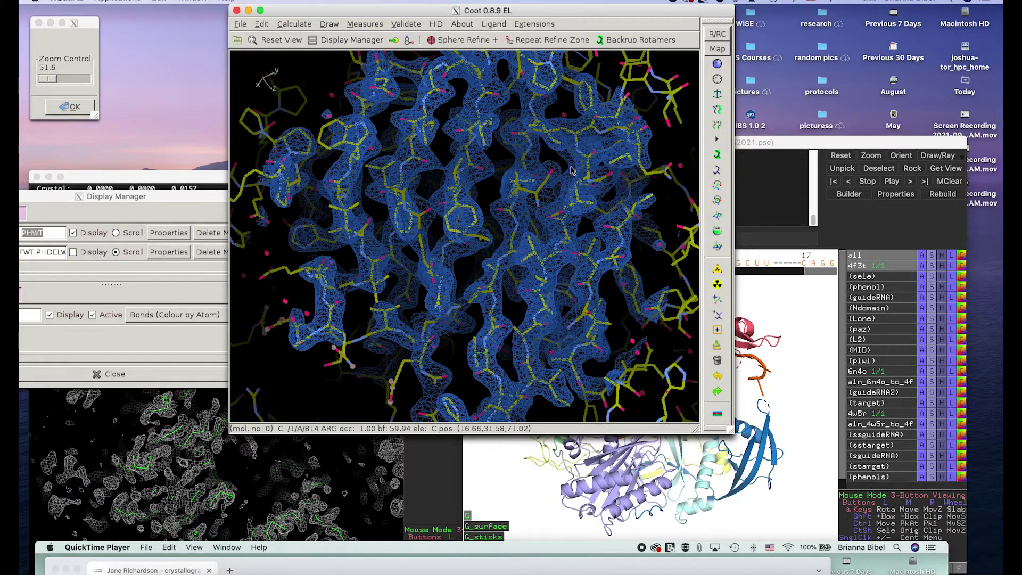
left_click_drag(88, 188, 171, 136)
left_click(328, 69)
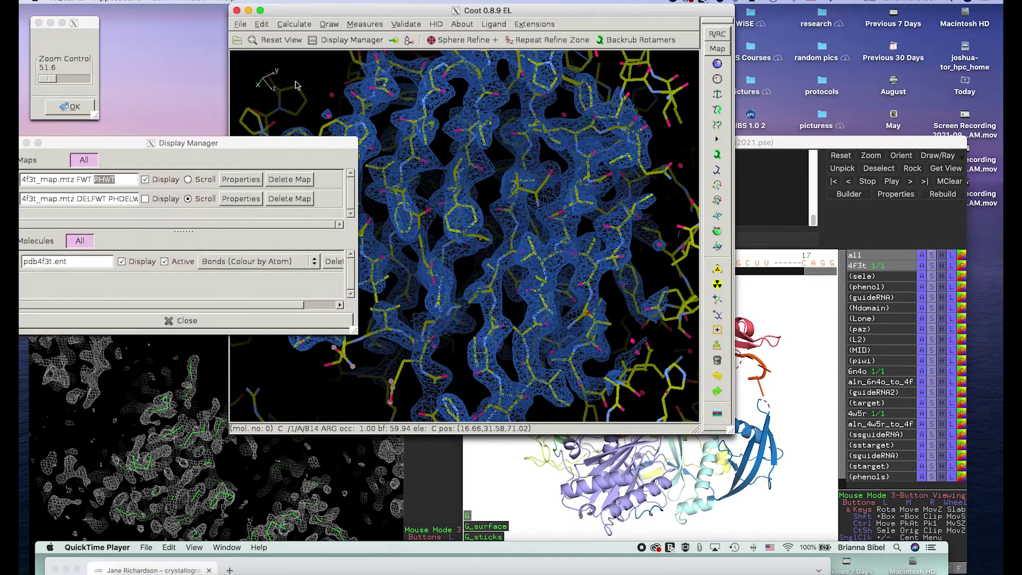
left_click_drag(509, 171, 510, 191)
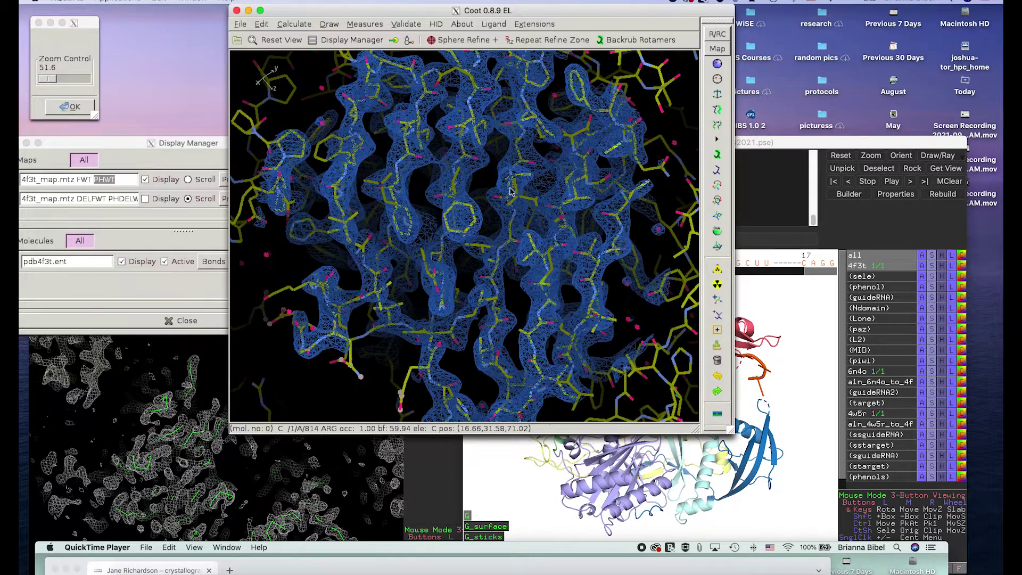
left_click(130, 208)
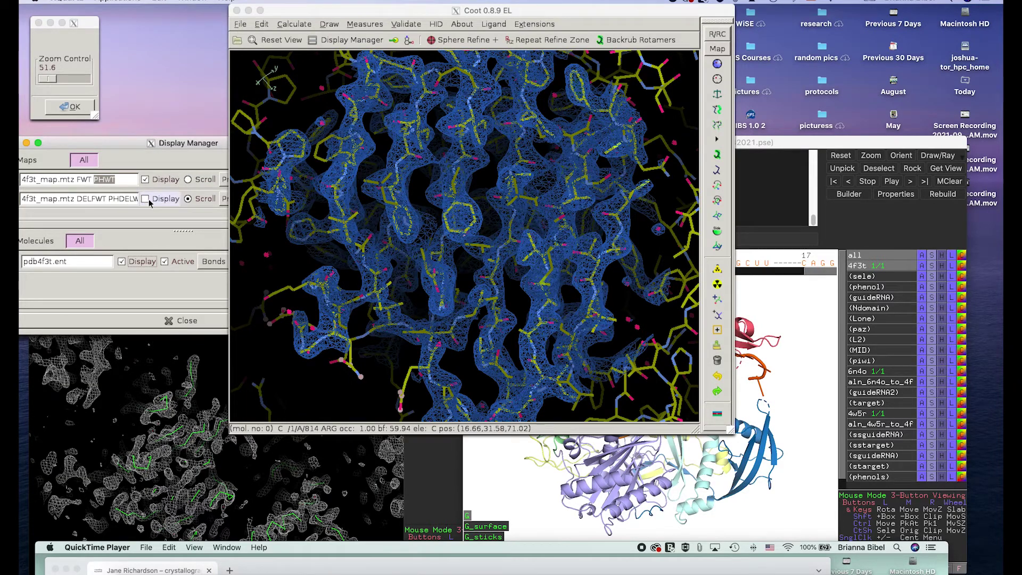
Turn on the red/green DELFWT difference map and rotate the 4f3t model to inspect the density.
left_click(146, 199)
left_click_drag(527, 188, 298, 202)
left_click(194, 201)
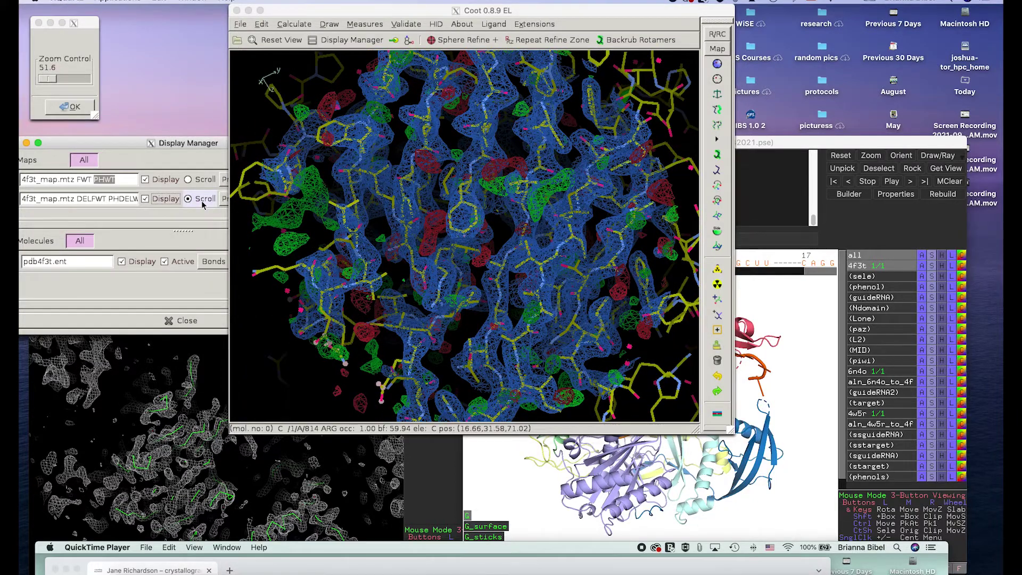
left_click(642, 199)
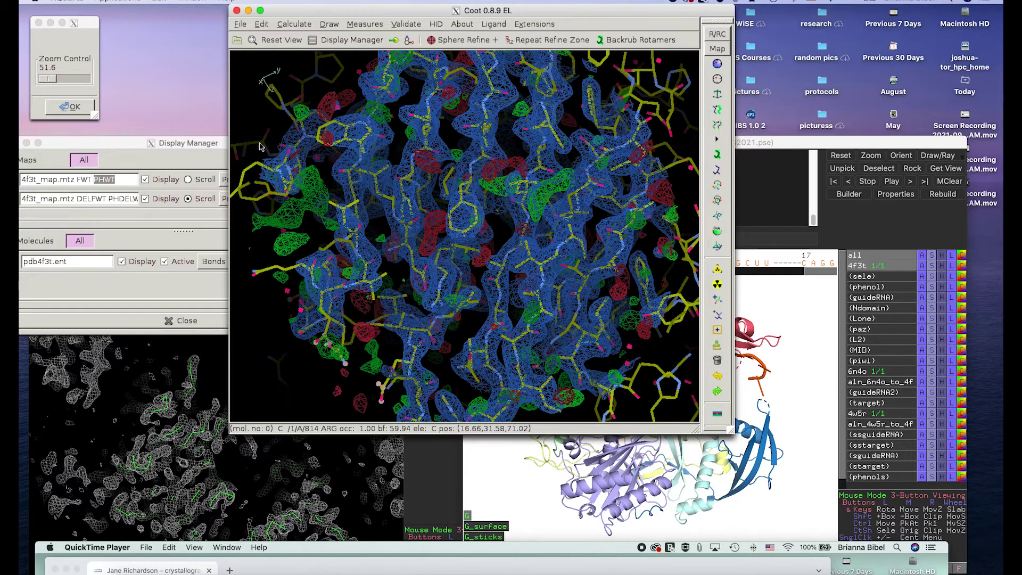
left_click(215, 156)
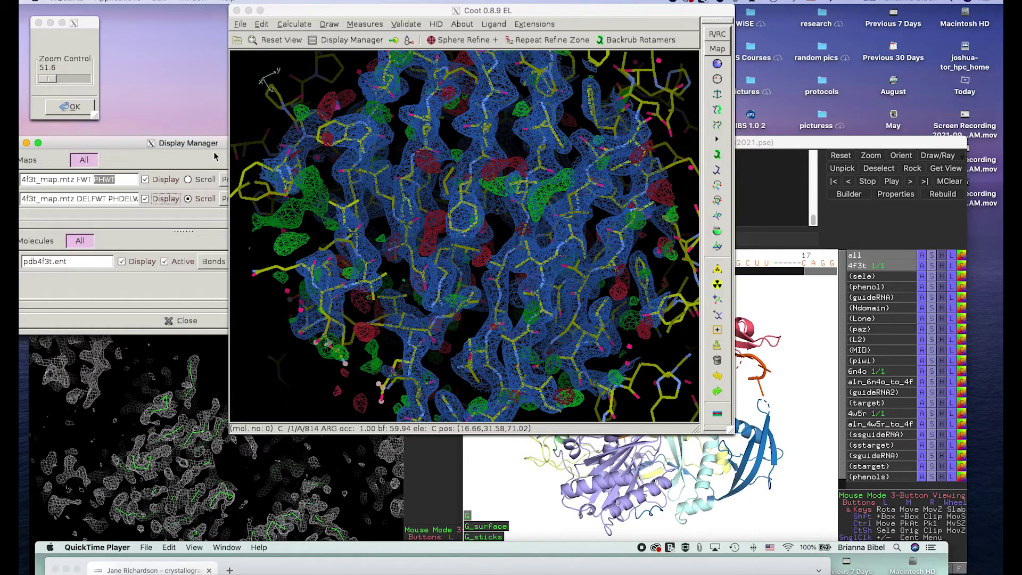
left_click_drag(277, 154, 378, 204)
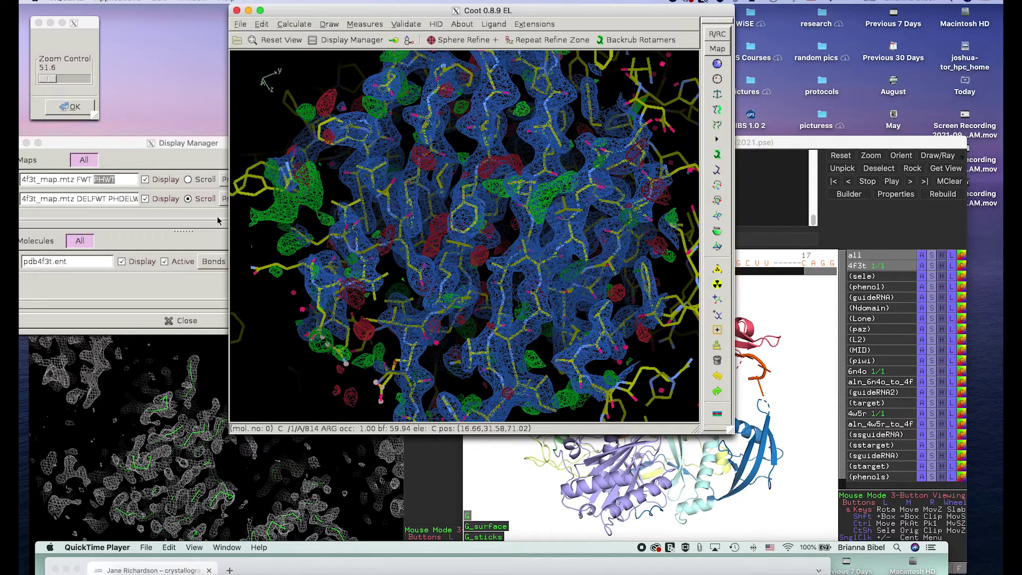
left_click(146, 205)
Hide the difference map and rotate the model within the blue FWT density to check the fit.
left_click(146, 202)
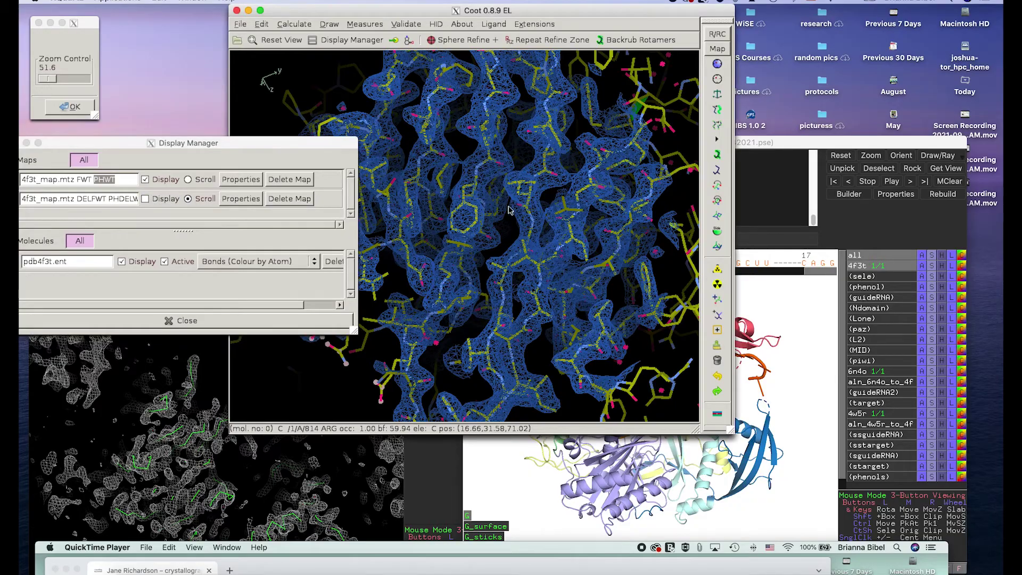
left_click(511, 236)
left_click_drag(511, 236, 519, 271)
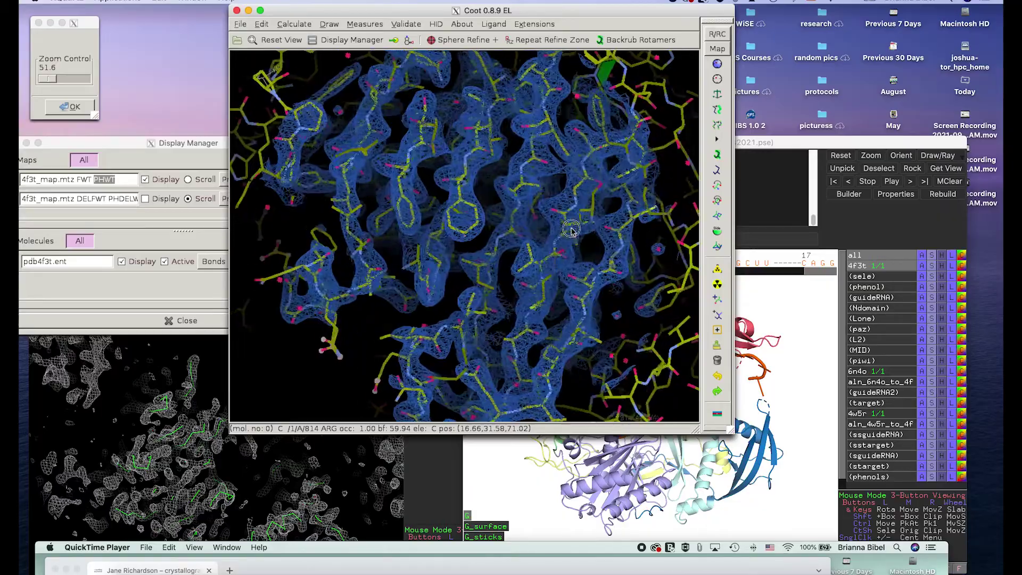
left_click_drag(571, 230, 629, 291)
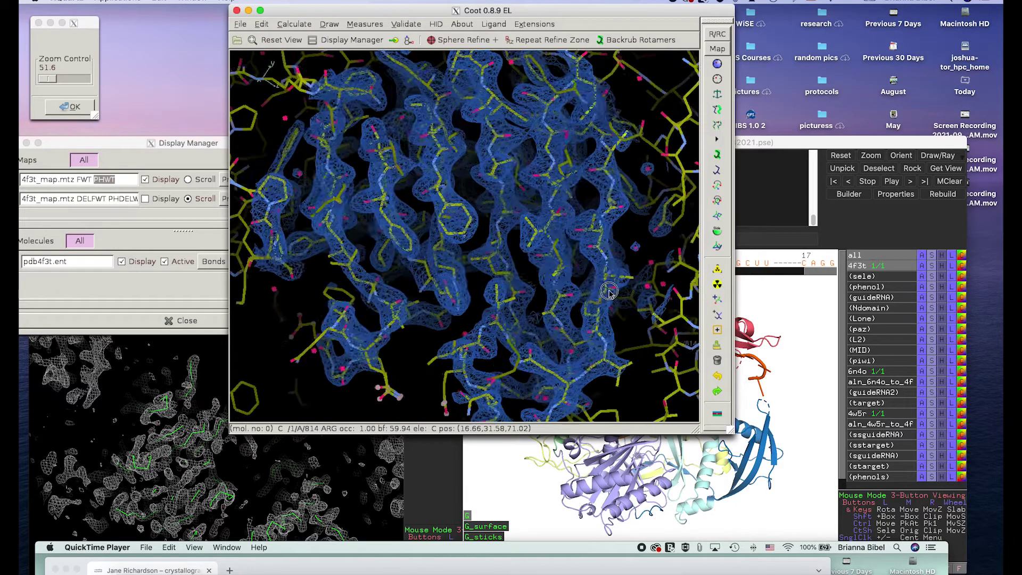
left_click_drag(596, 287, 596, 221)
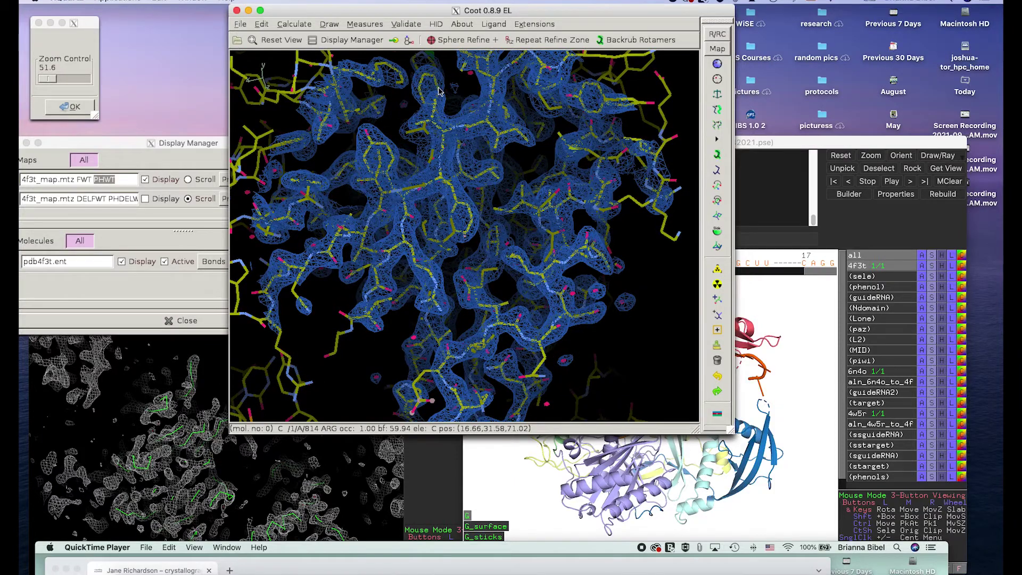
left_click_drag(502, 184, 429, 155)
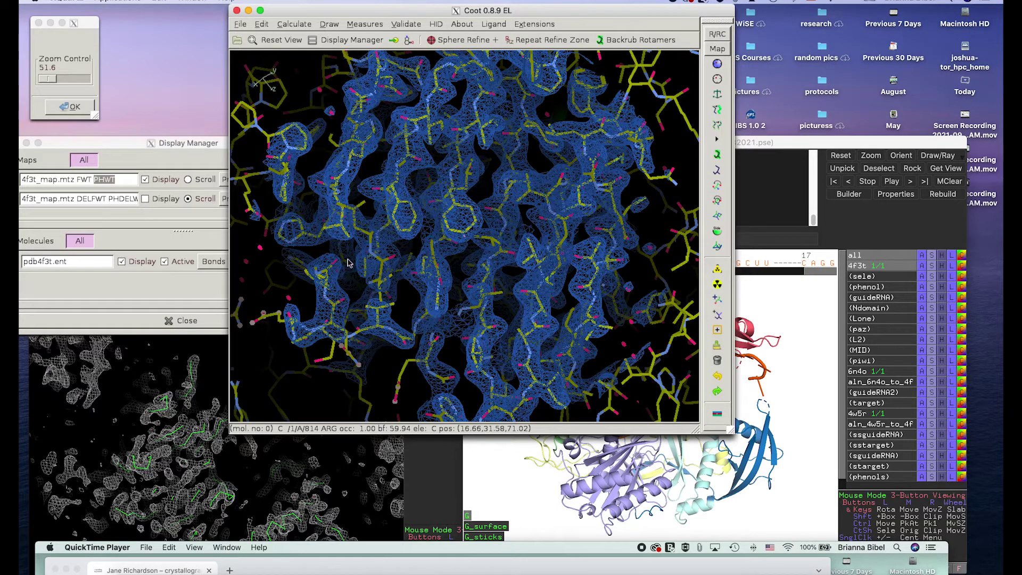
Contour the FWT map at 1.65 rmsd, recentre and rotate, then hide the FWT map.
scroll(354, 288, "down", 2)
middle_click(481, 228)
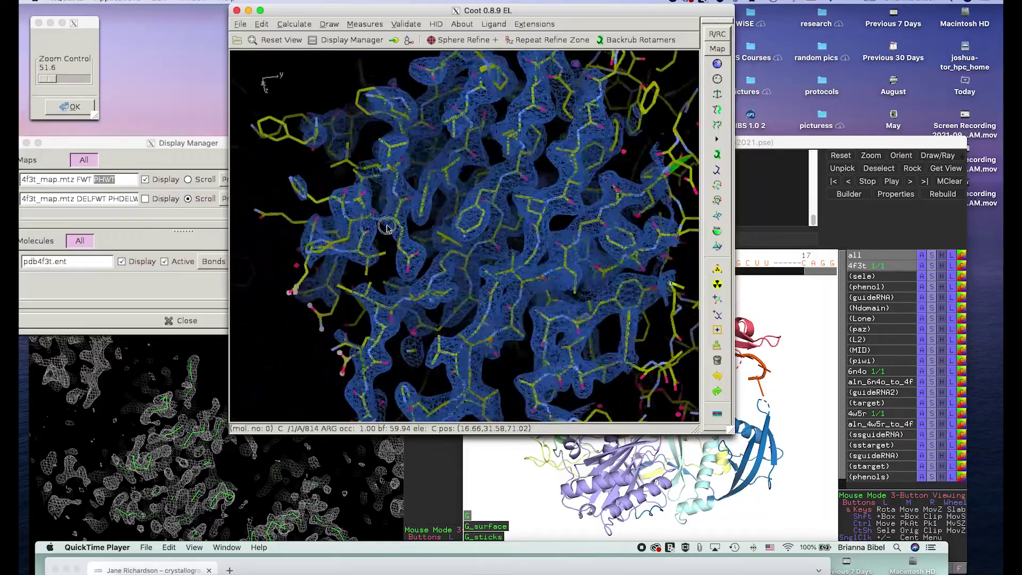
left_click_drag(388, 229, 380, 261)
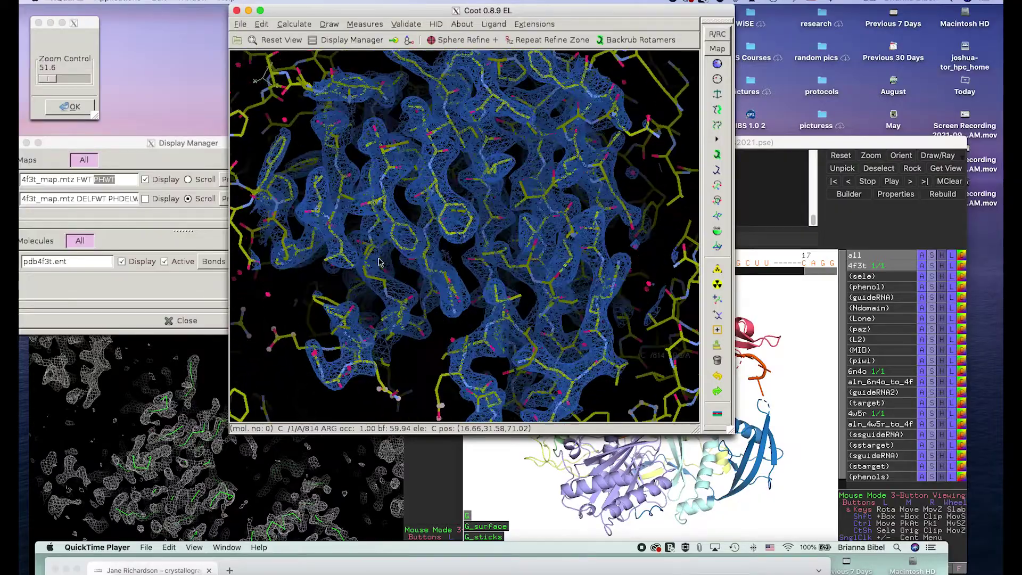
mouse_move(362, 220)
left_mouse_down()
mouse_move(320, 208)
mouse_move(255, 219)
mouse_move(305, 197)
mouse_move(371, 222)
left_mouse_up()
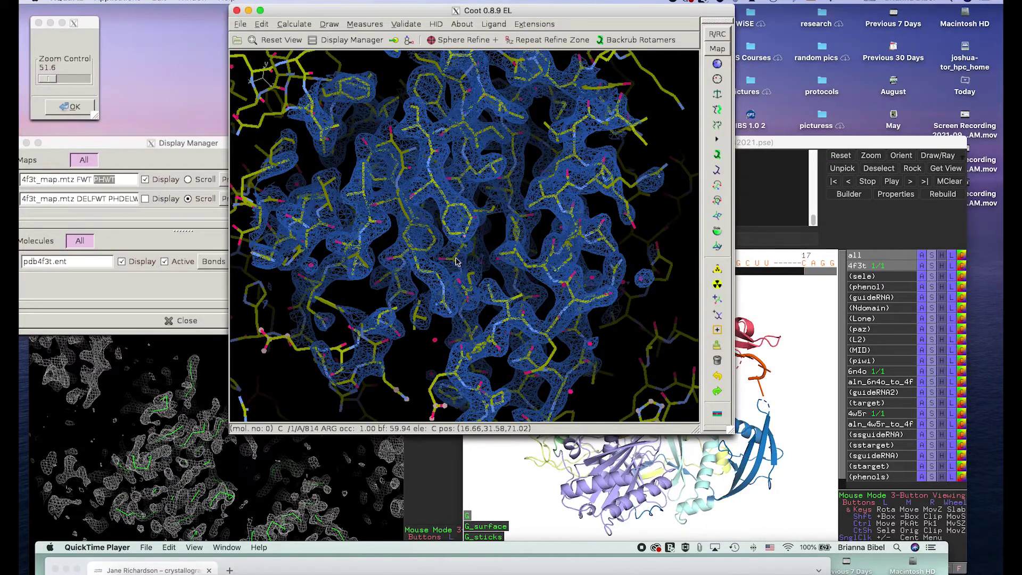
left_click_drag(456, 262, 373, 276)
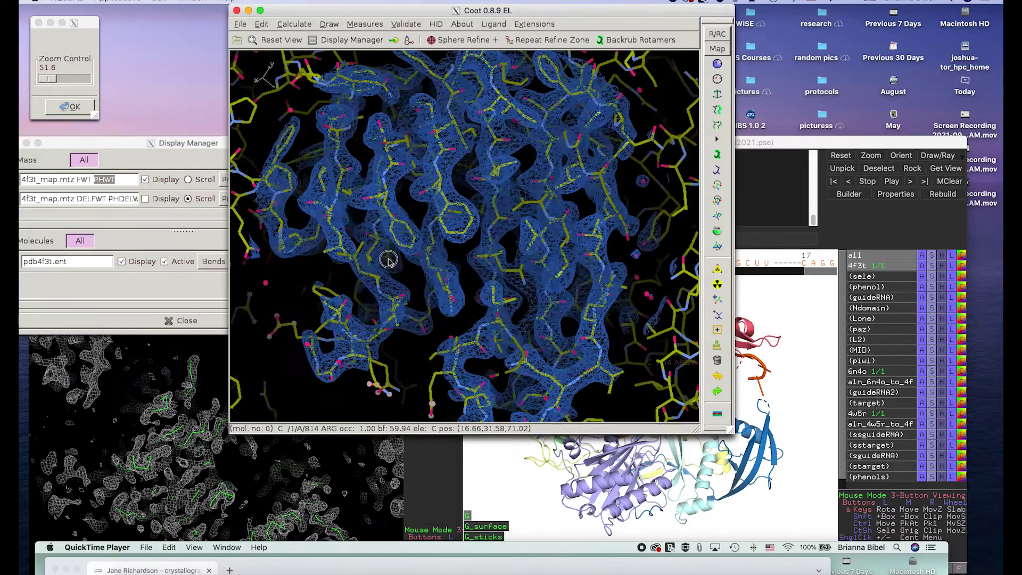
left_click(144, 179)
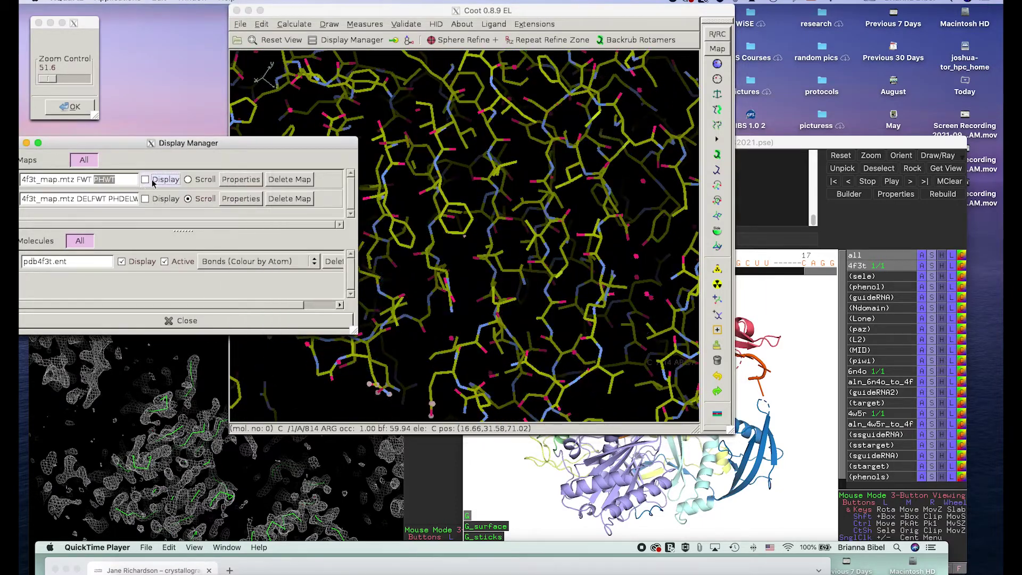
Restore the FWT map, hide and restore the pdb4f3t.ent model to compare, then switch to PyMOL.
left_click(145, 179)
left_click(121, 261)
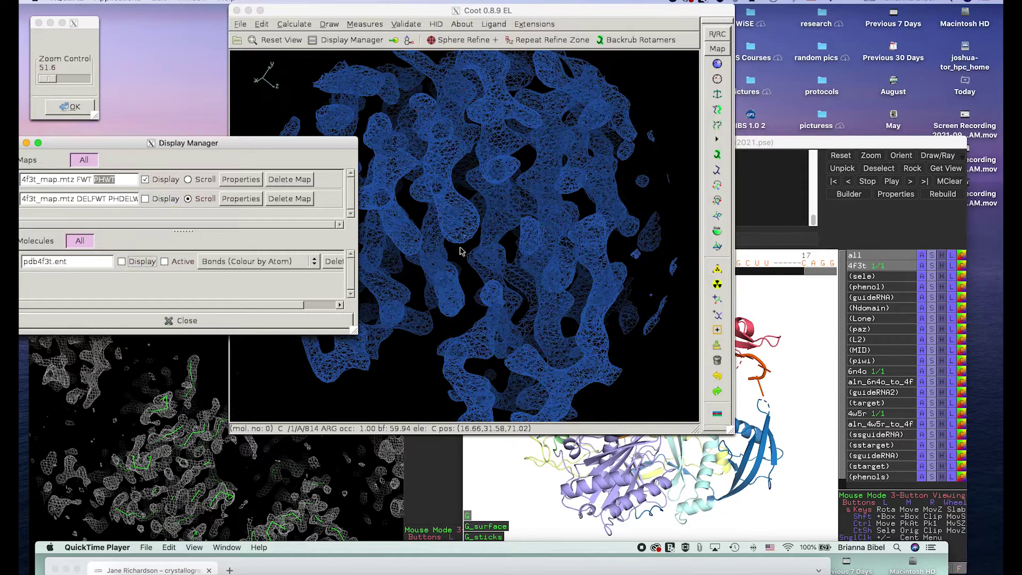
left_click_drag(463, 250, 633, 251)
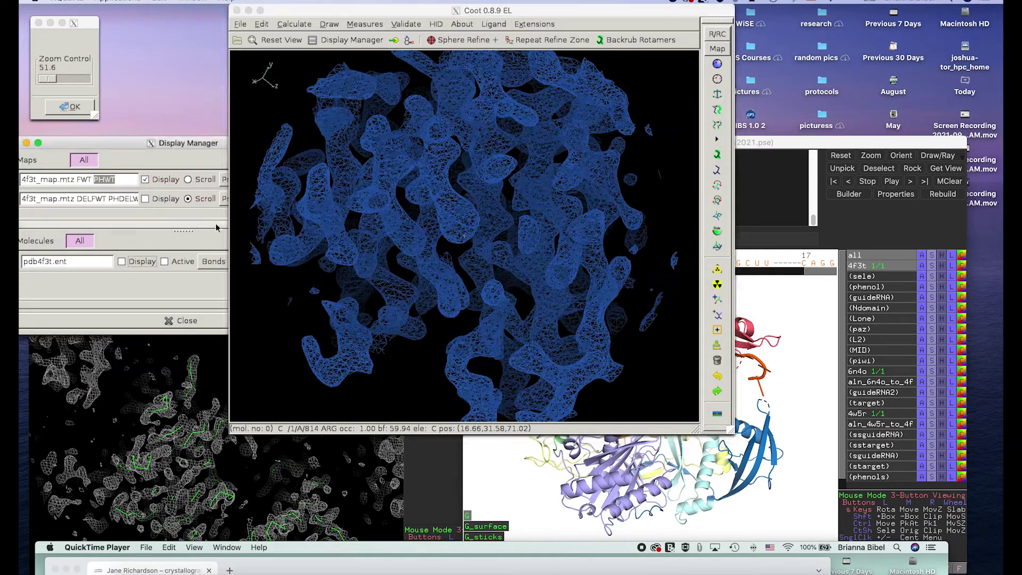
left_click(121, 261)
left_click_drag(576, 318, 748, 301)
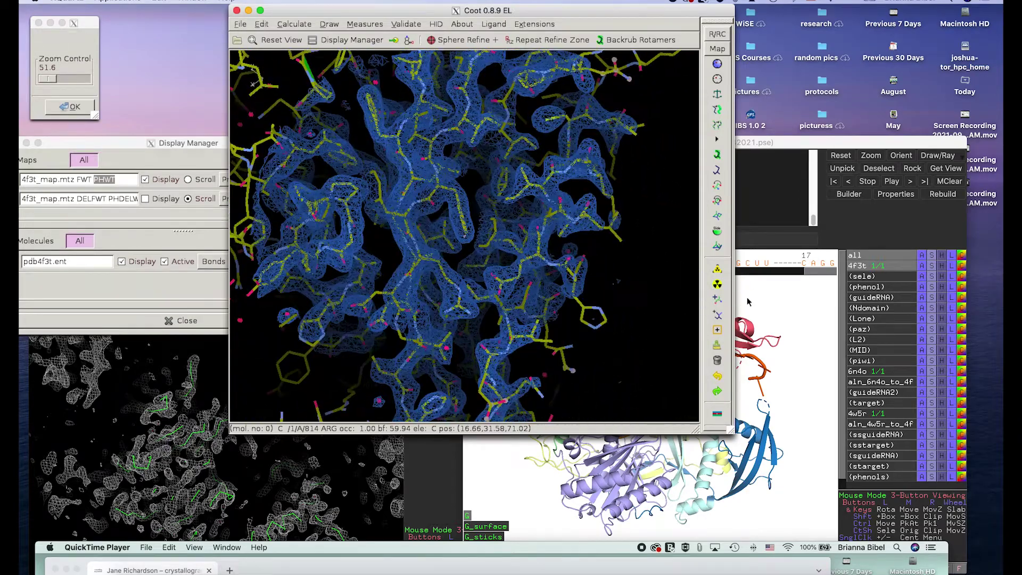
left_click(798, 314)
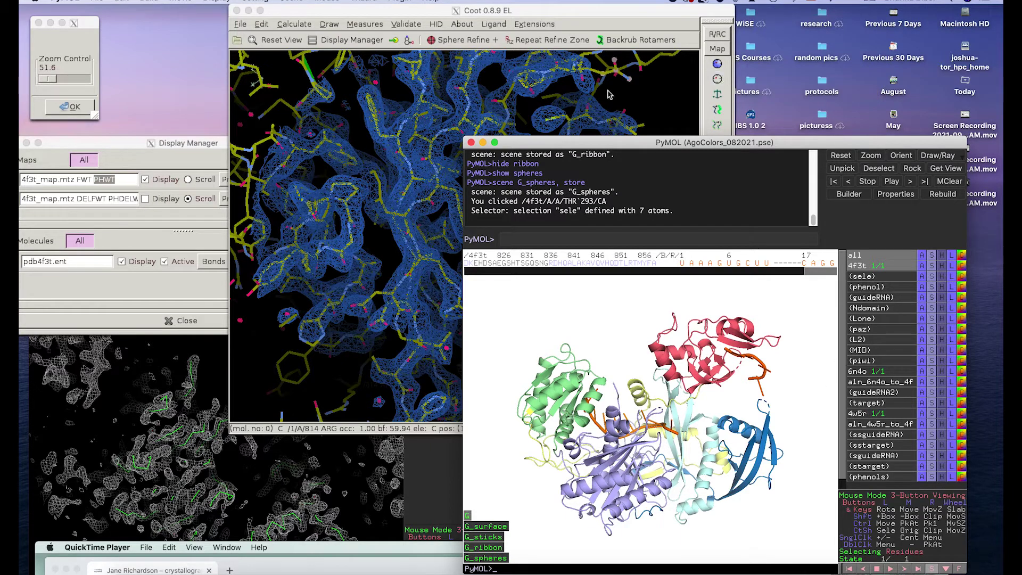
Bring Coot back in front of PyMOL, showing the model inside the blue density mesh.
left_click(624, 93)
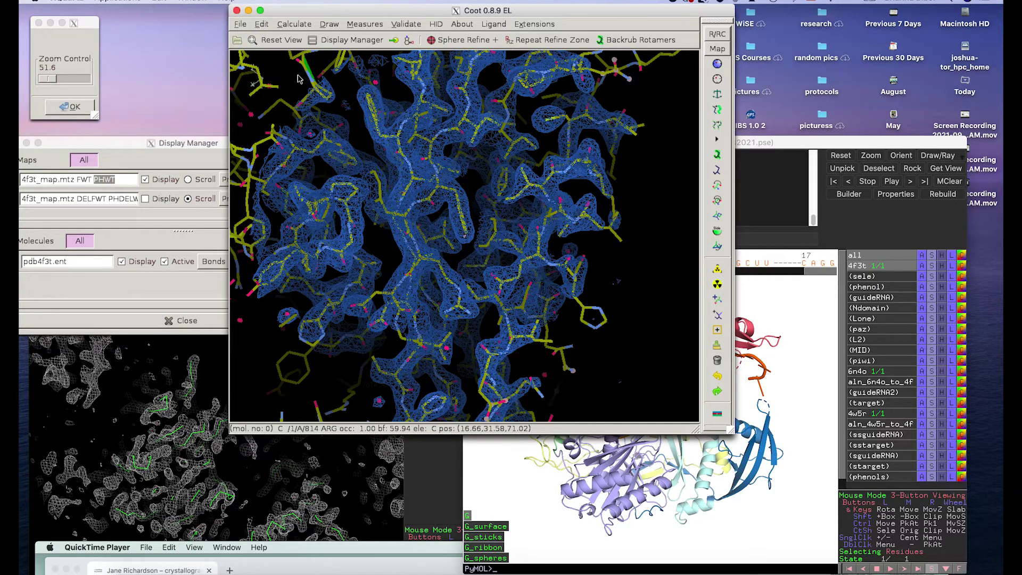
Look at Coot's Fetch PDB using Accession Code option, then rotate the 4f3t cartoon in PyMOL.
left_click(238, 24)
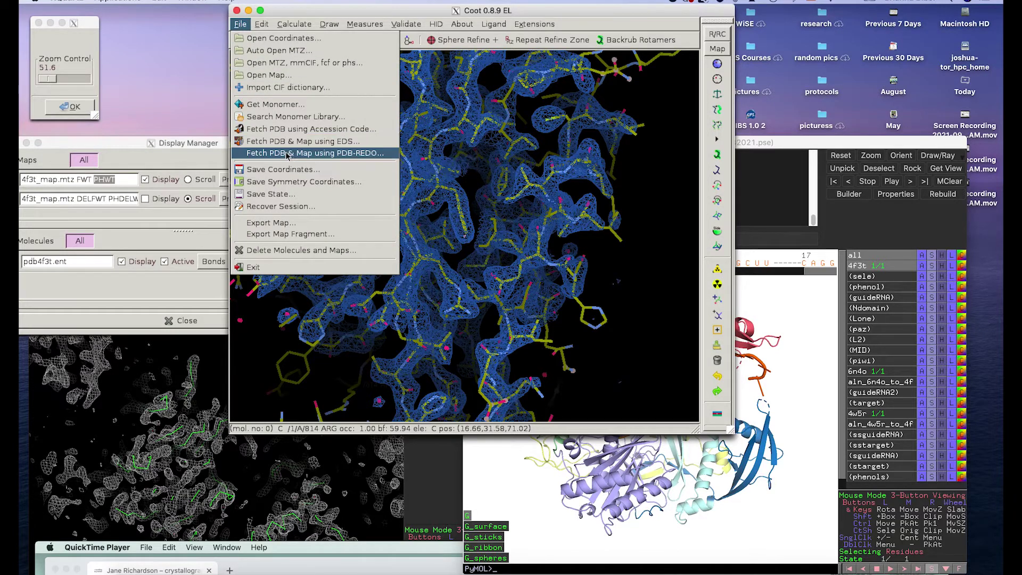
left_click(299, 141)
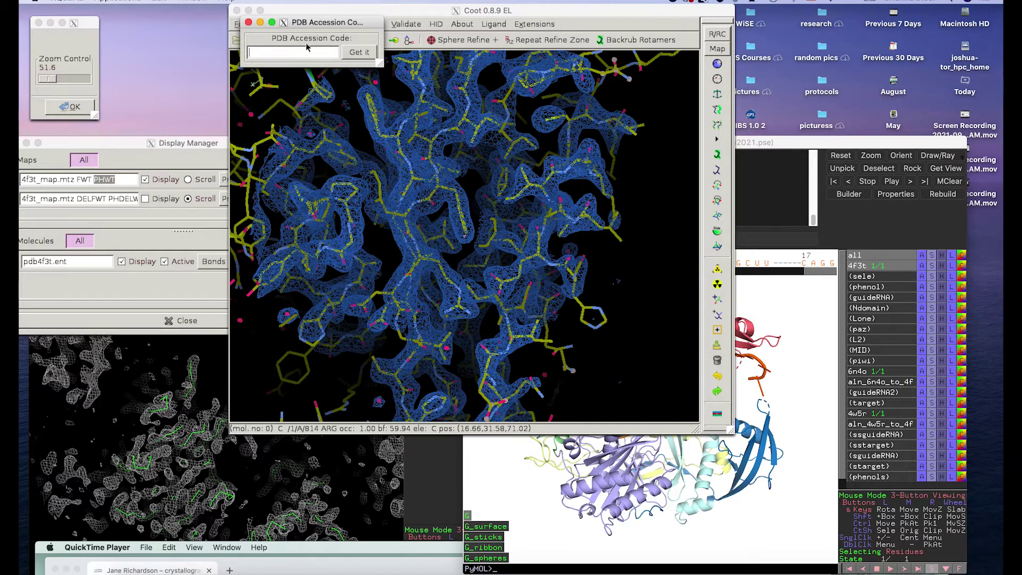
left_click(249, 25)
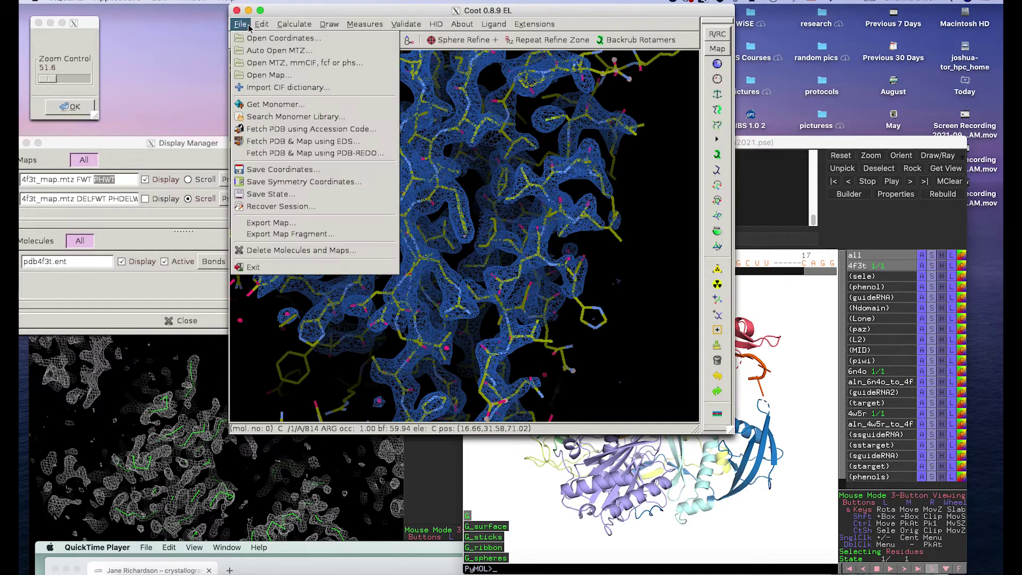
left_click(248, 25)
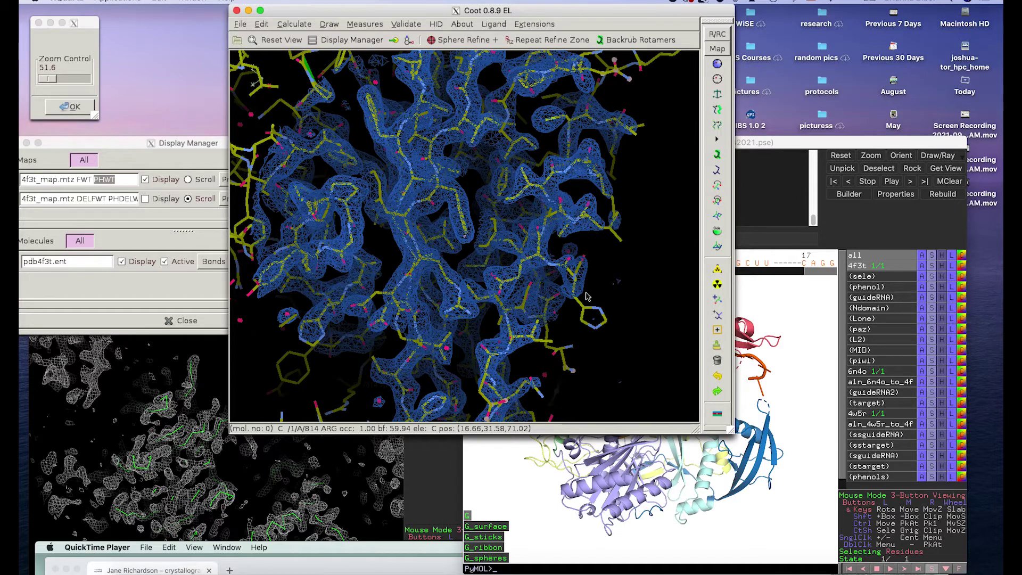
left_click(776, 372)
left_click_drag(616, 410, 616, 410)
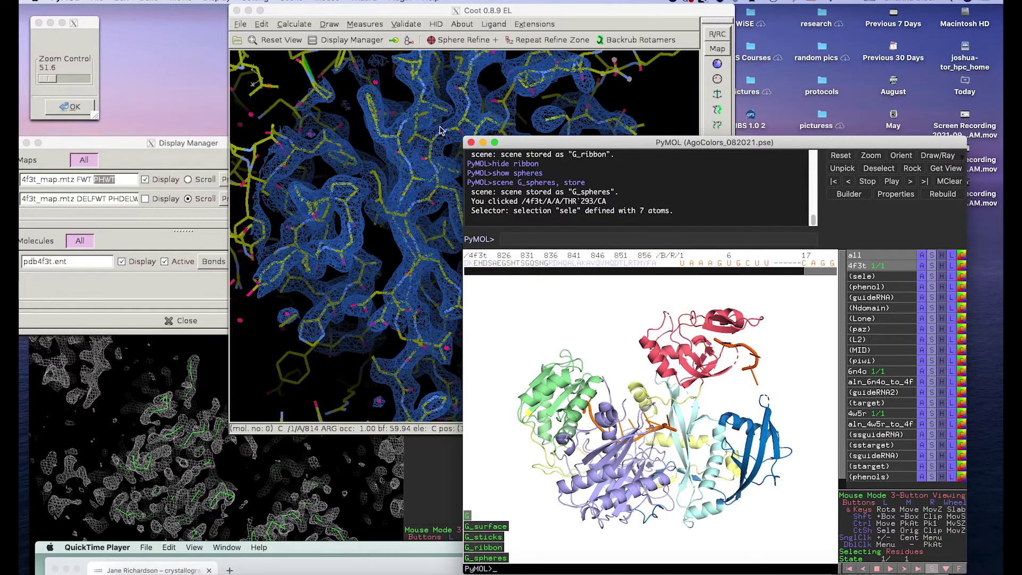
Open PyMOL's Get PDB File dialog and close it without fetching anything.
left_click(97, 1)
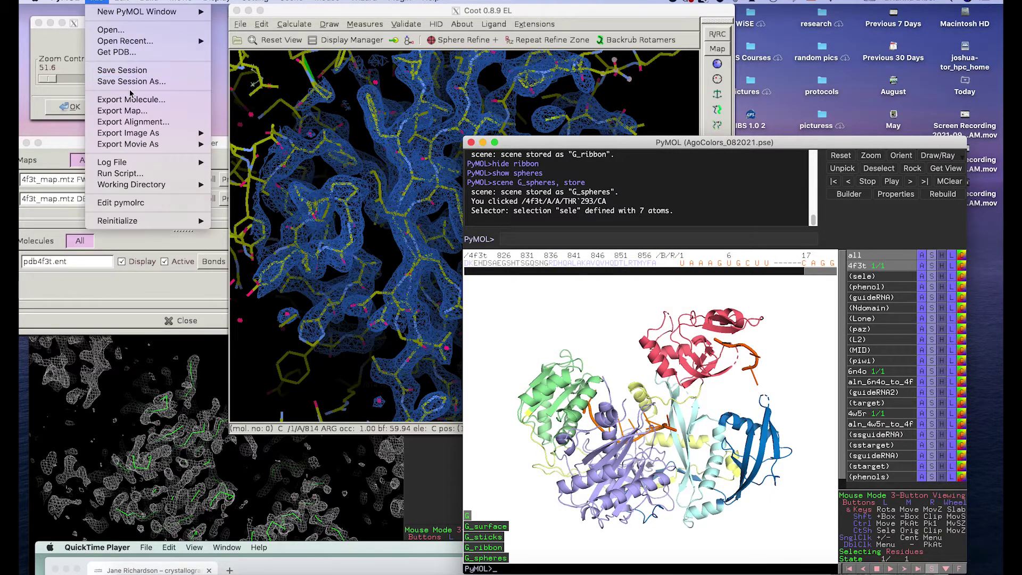
mouse_move(128, 166)
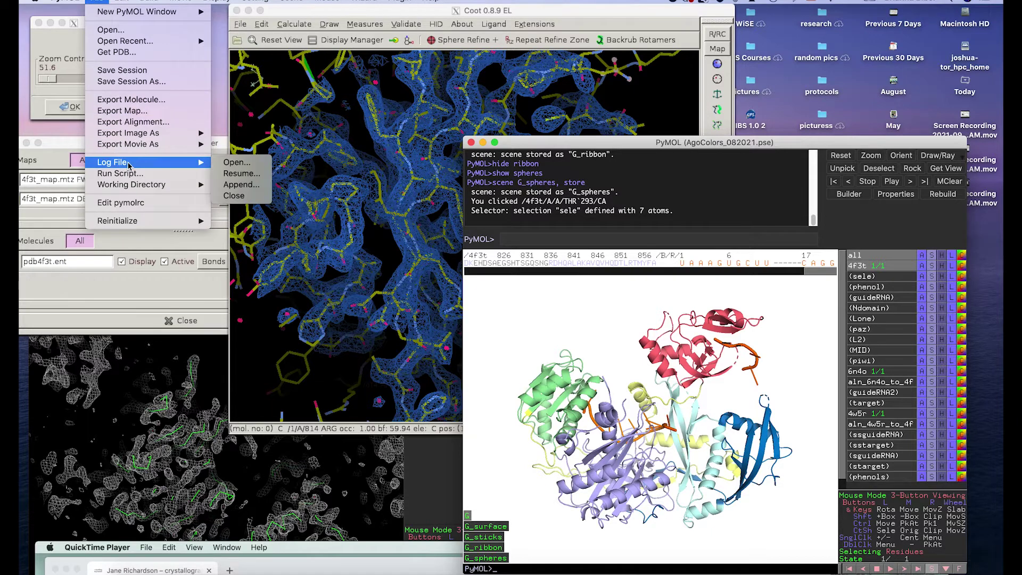
left_click(125, 51)
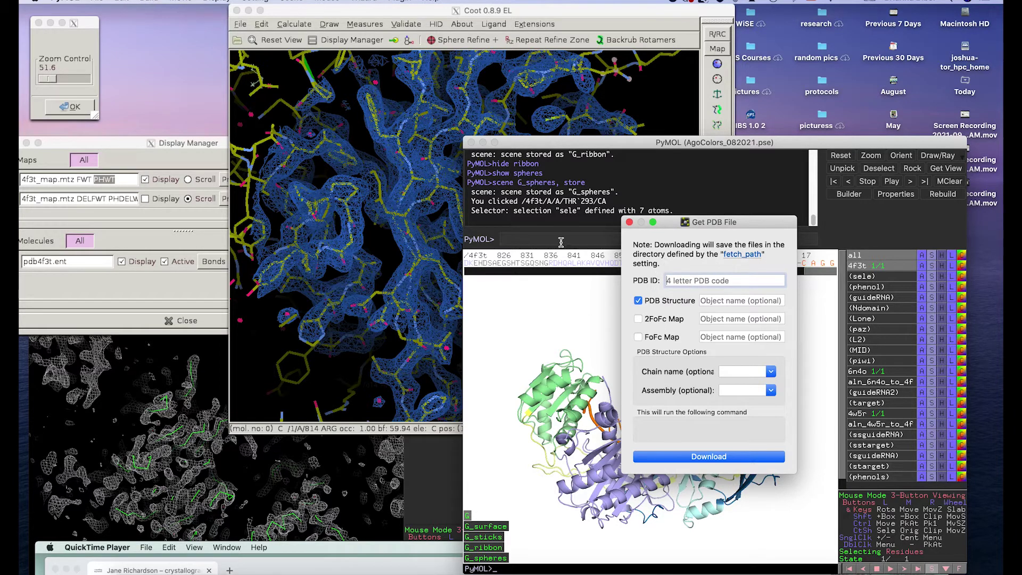
left_click(629, 218)
left_click(630, 221)
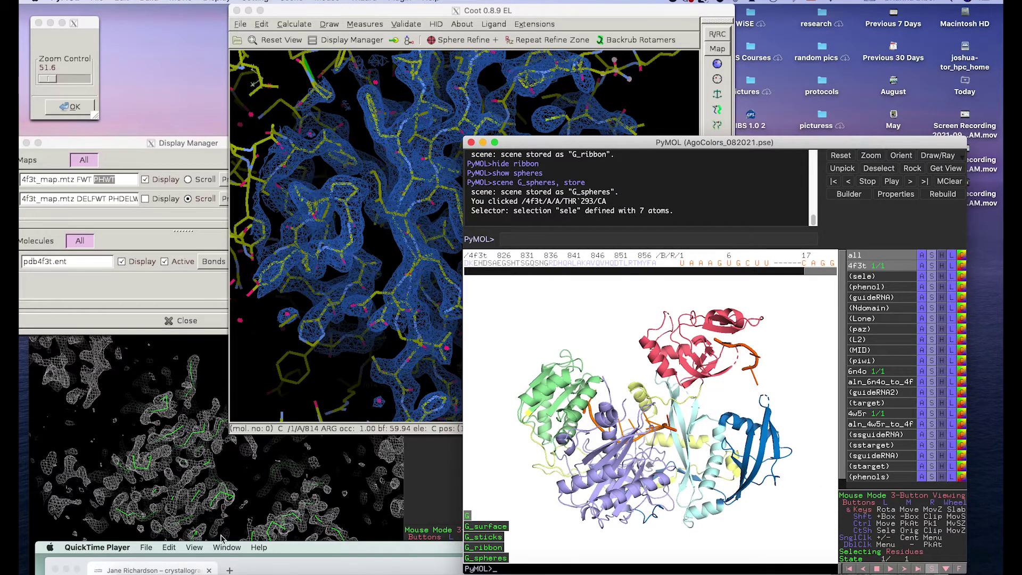
Raise the density-map PyMOL window, move it up-right, and clear it with reinitialize.
left_click(238, 536)
left_click_drag(323, 187, 408, 65)
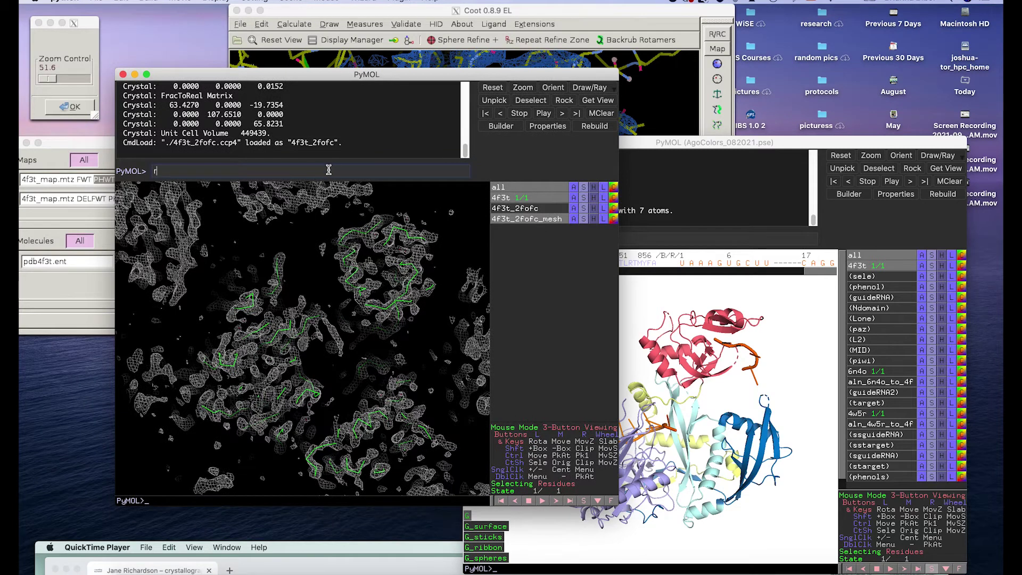
type("einitialize")
key("Return")
left_click(96, 2)
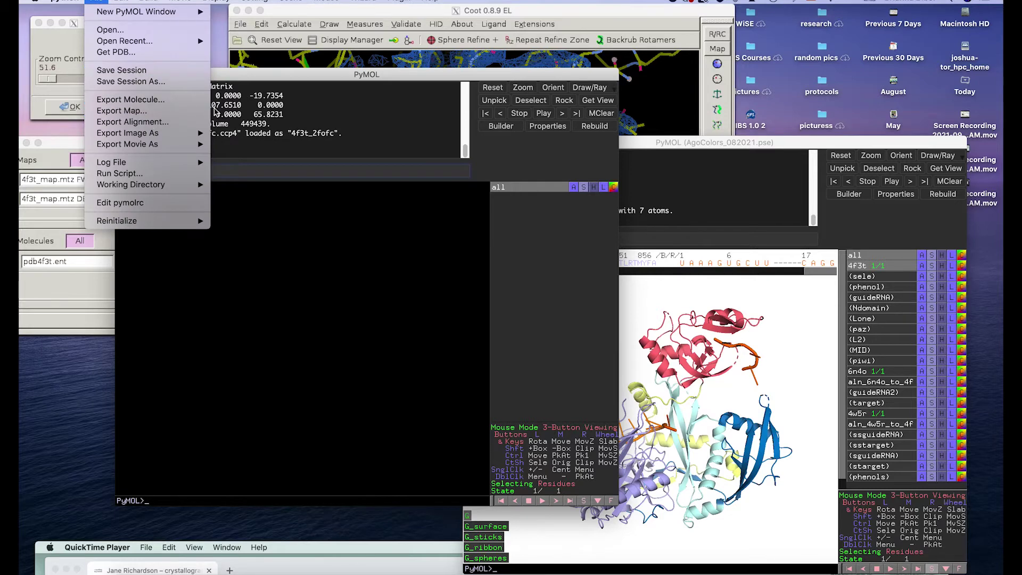
Fetch PDB ID 4f3t with its 2FoFc and FoFc maps via Get PDB.
key("Right")
key("Left")
left_click(122, 52)
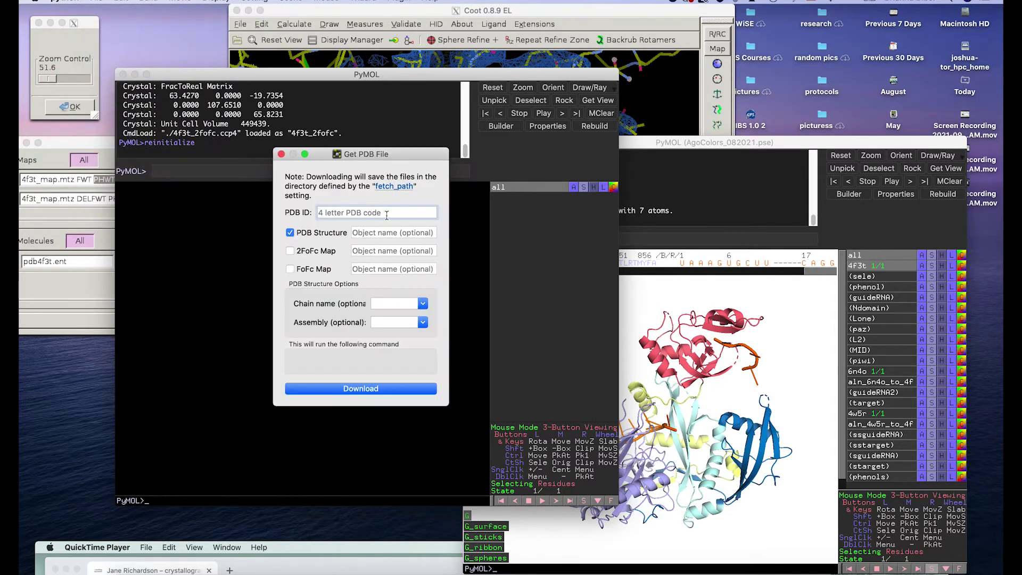
type("4f3t")
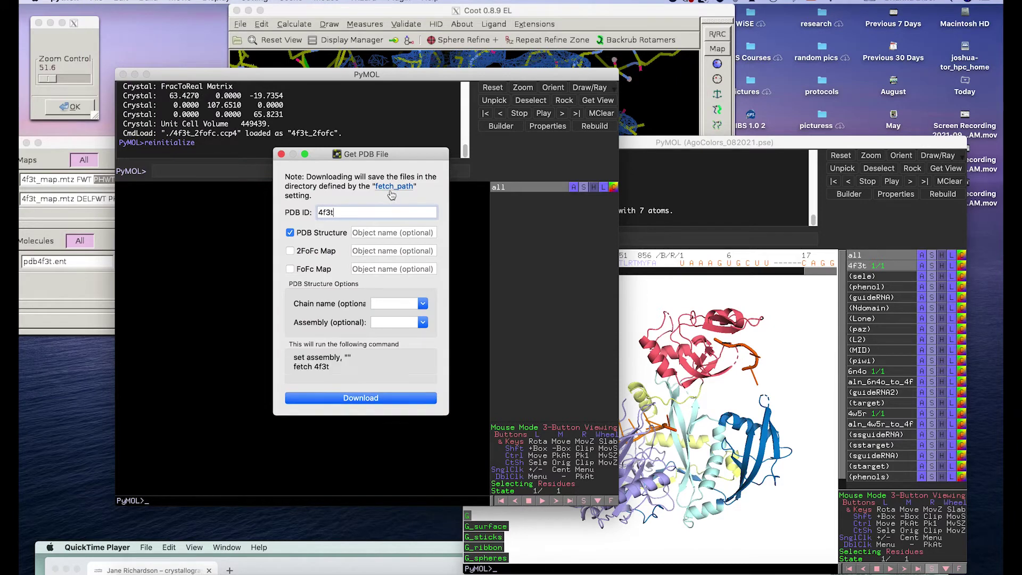
left_click(290, 251)
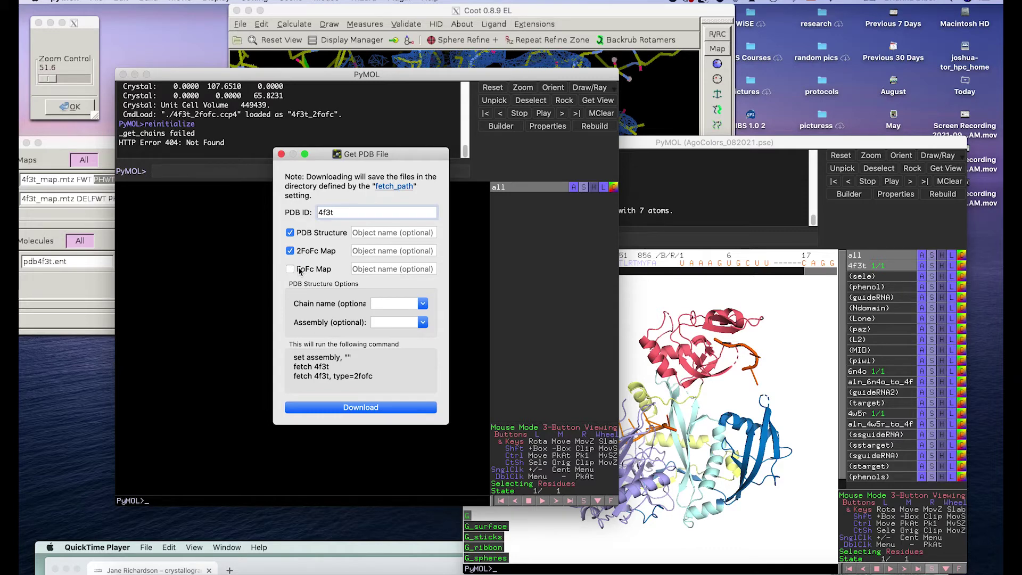
left_click(294, 269)
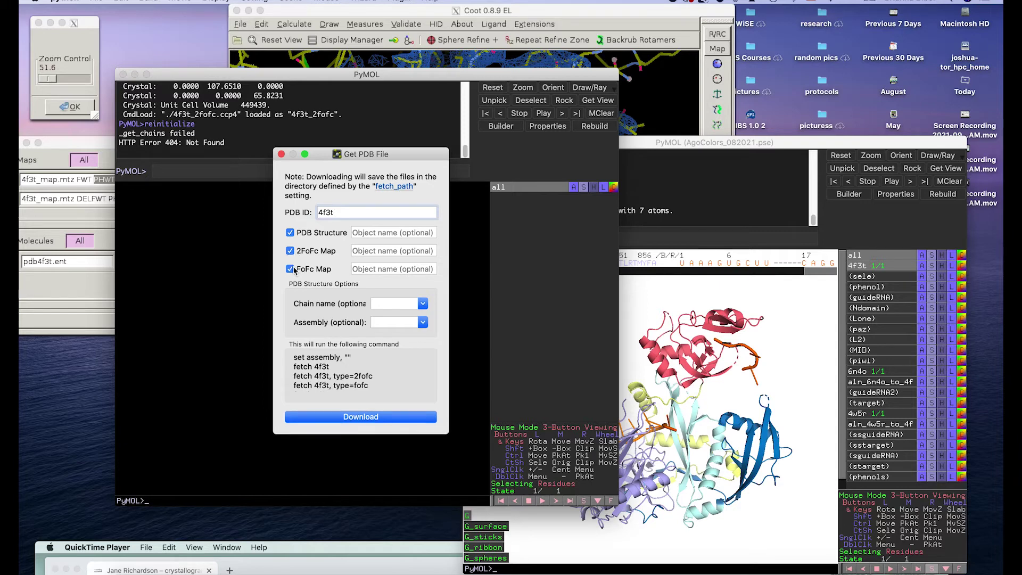
left_click(312, 416)
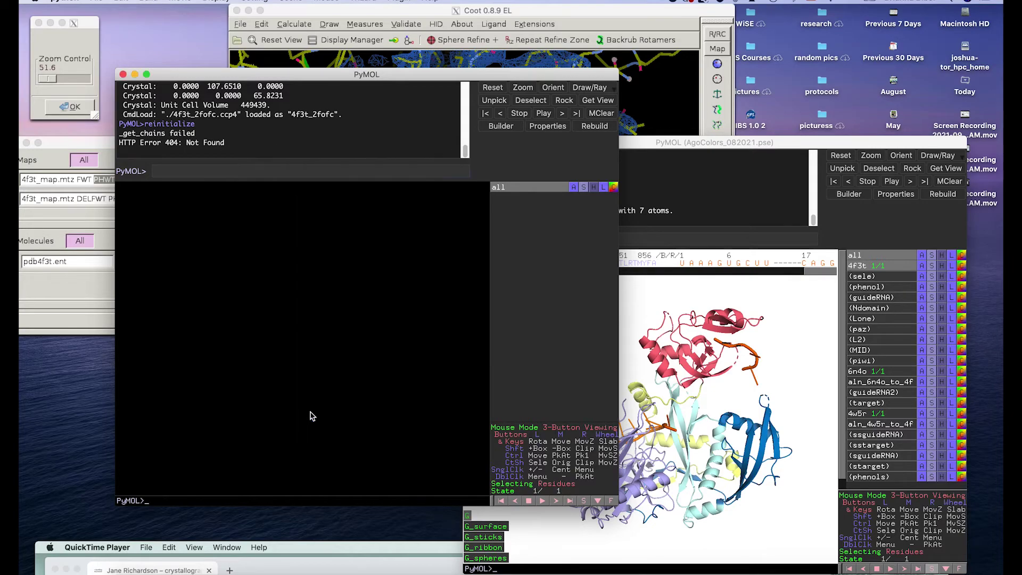
Draw the 4f3t_2fofc map as a mesh at level 3.0 around the green cartoon and adjust clipping.
left_click_drag(262, 399, 419, 421)
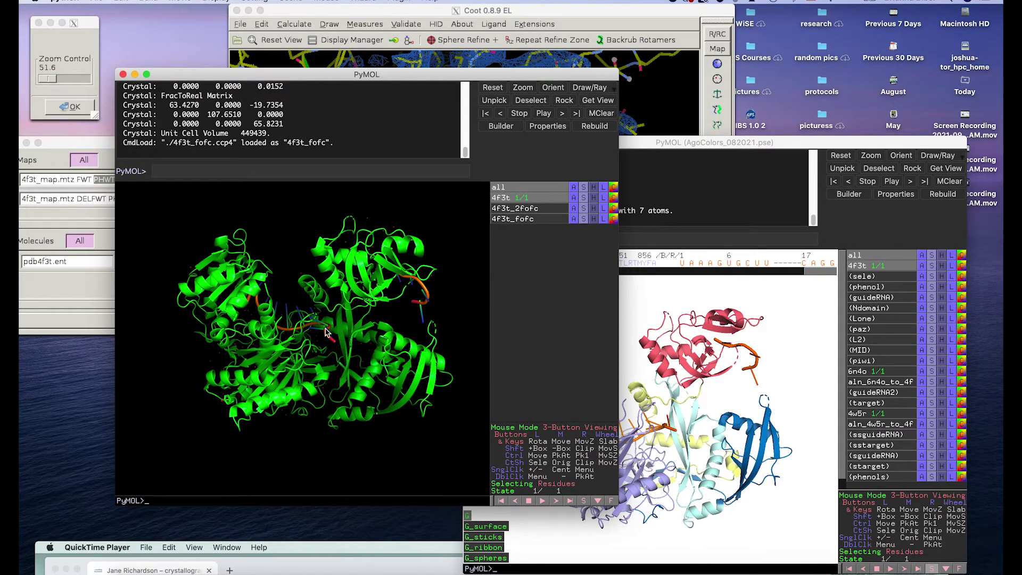
left_click_drag(326, 330, 294, 310)
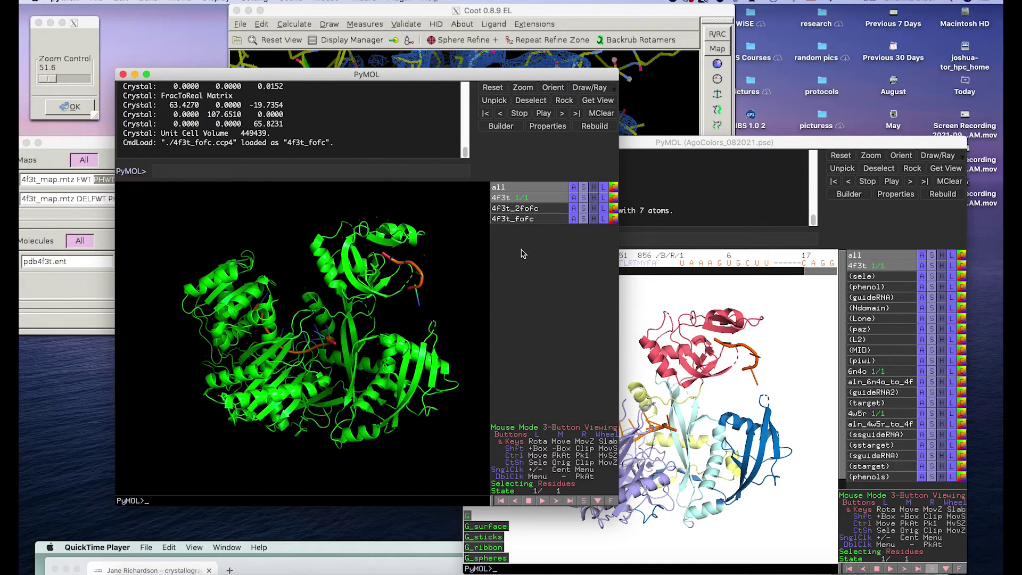
left_click(554, 209)
left_click(554, 209)
left_click(573, 210)
mouse_move(575, 224)
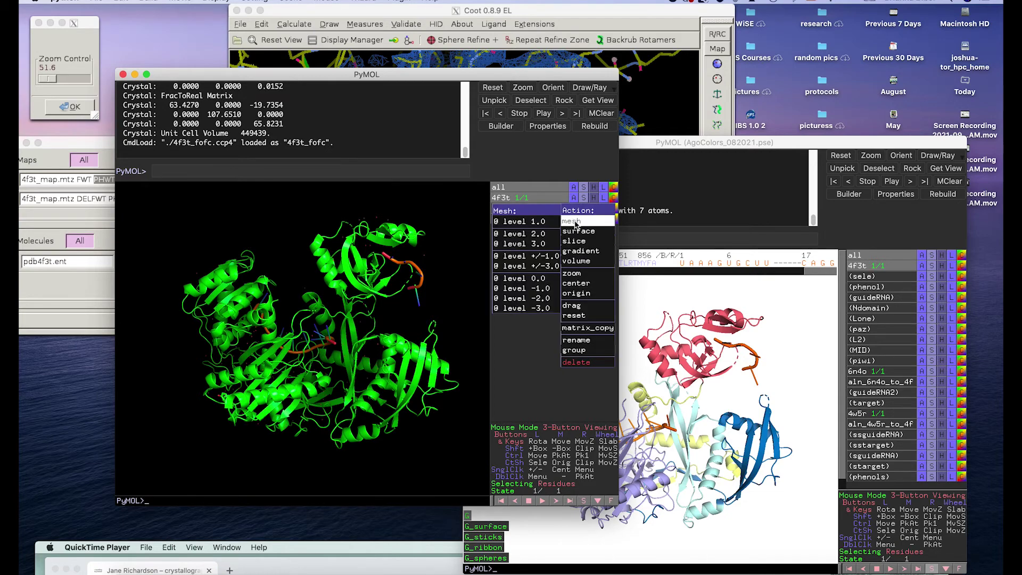
left_click(515, 244)
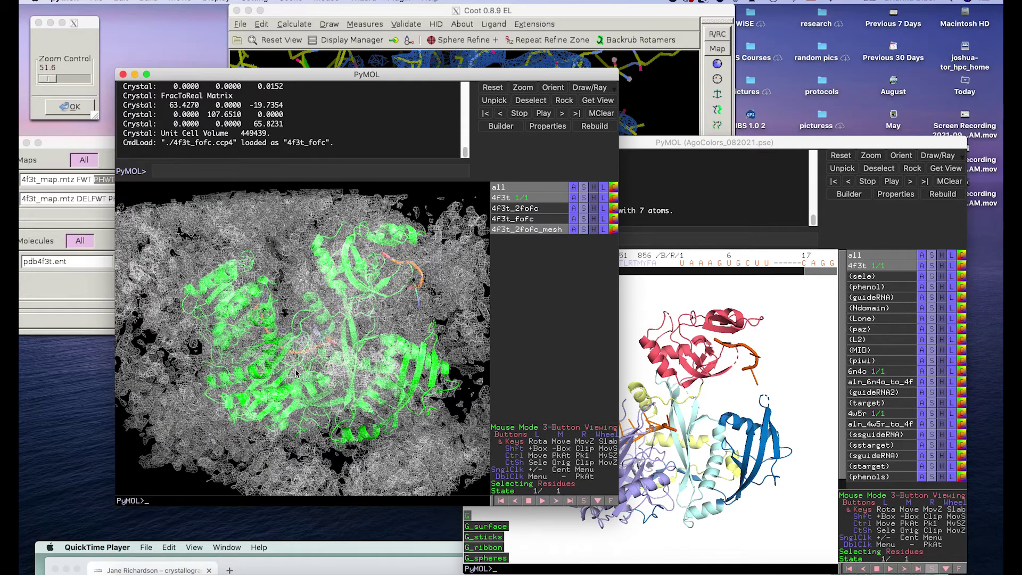
scroll(295, 368, "down", 1)
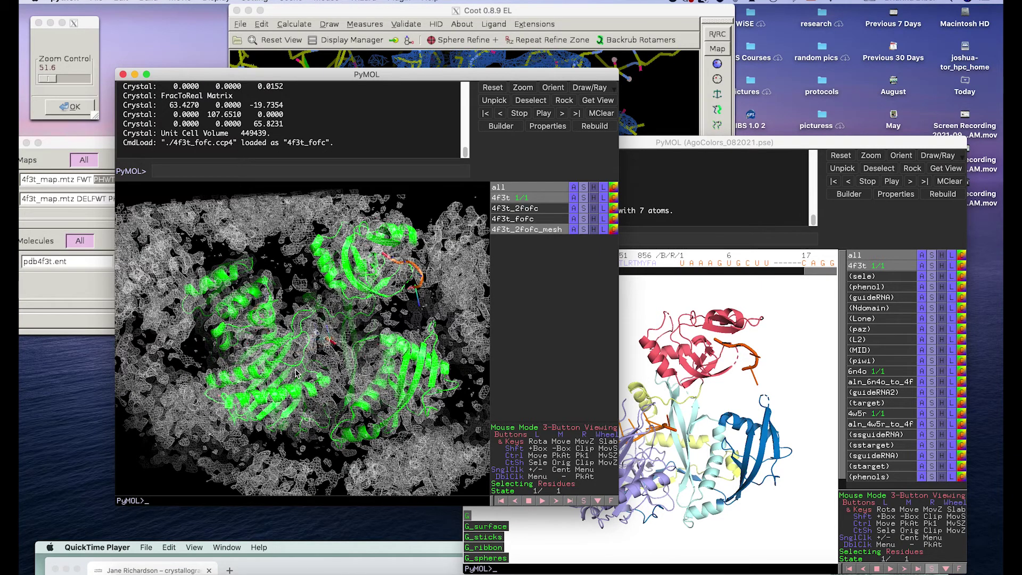
scroll(296, 373, "down", 2)
scroll(296, 373, "up", 2)
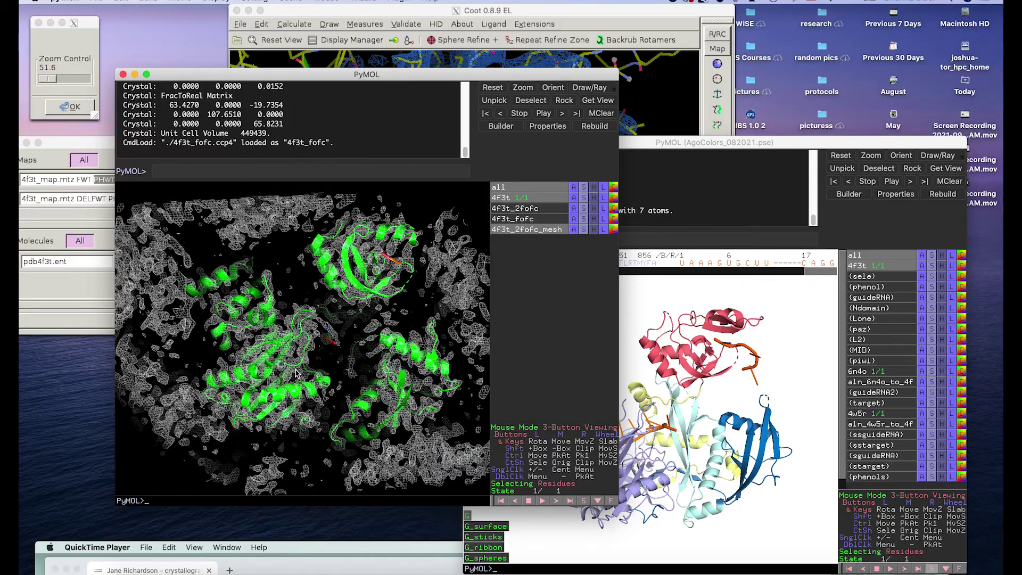
left_click_drag(297, 373, 337, 376)
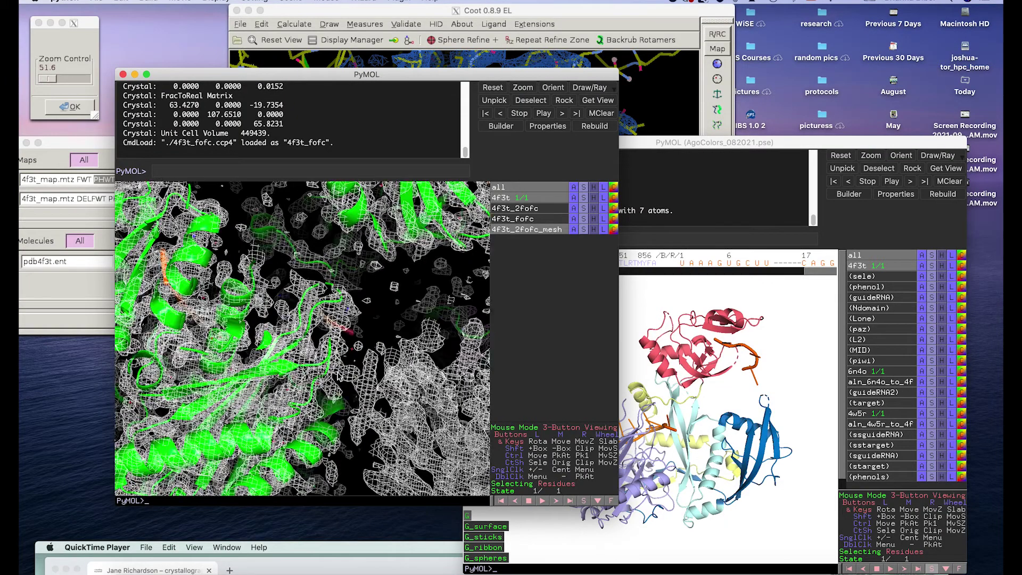
left_click(584, 198)
Show 4f3t as a ribbon trace and hide its cartoon.
mouse_move(577, 210)
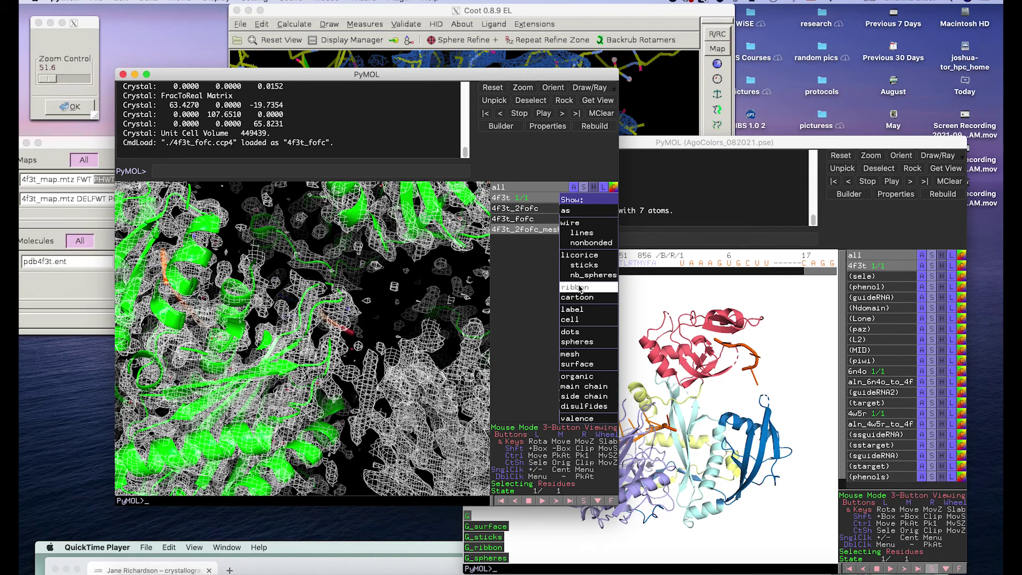
left_click(580, 288)
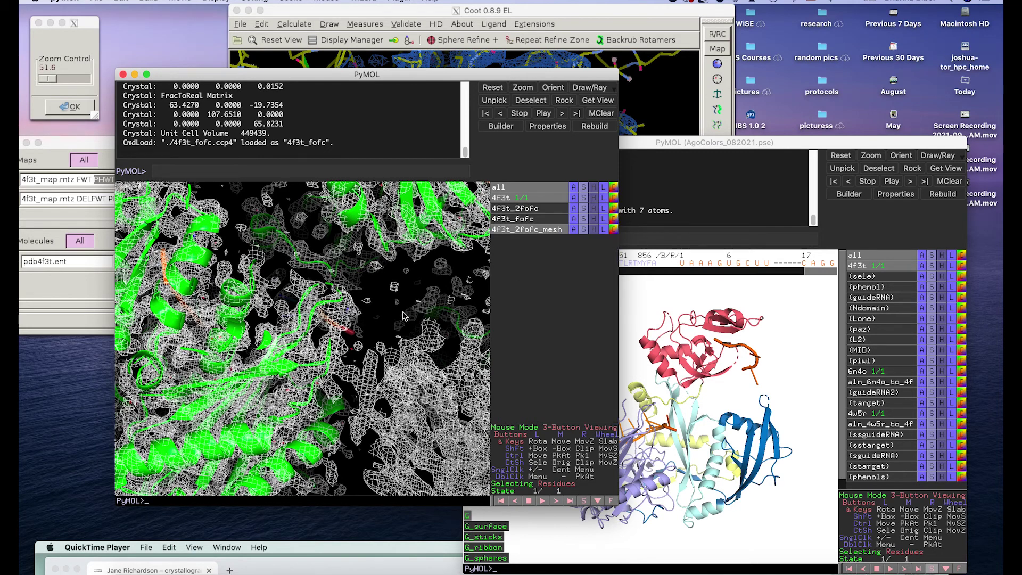
left_click(595, 199)
left_click(578, 297)
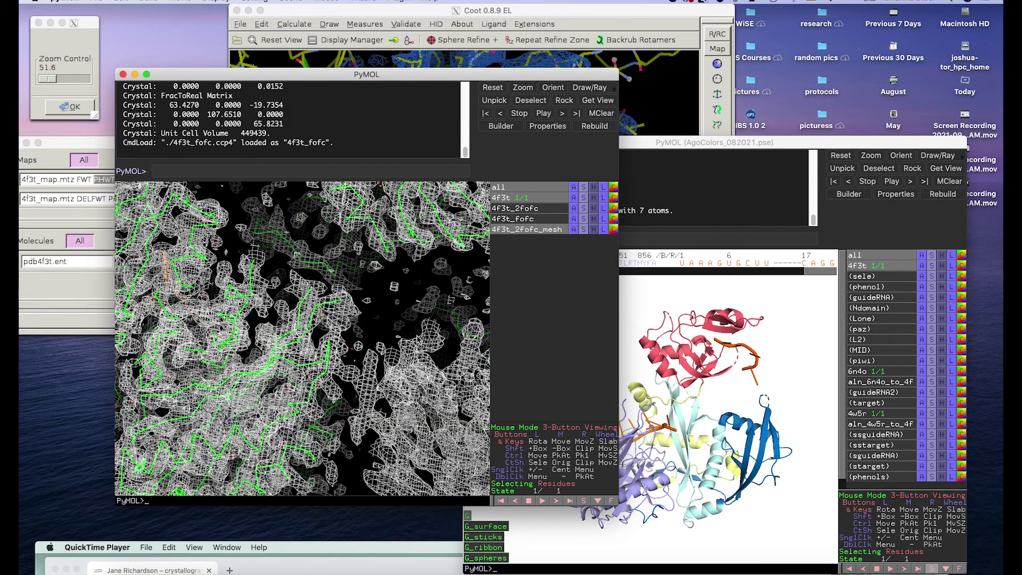
left_click_drag(419, 340, 330, 336)
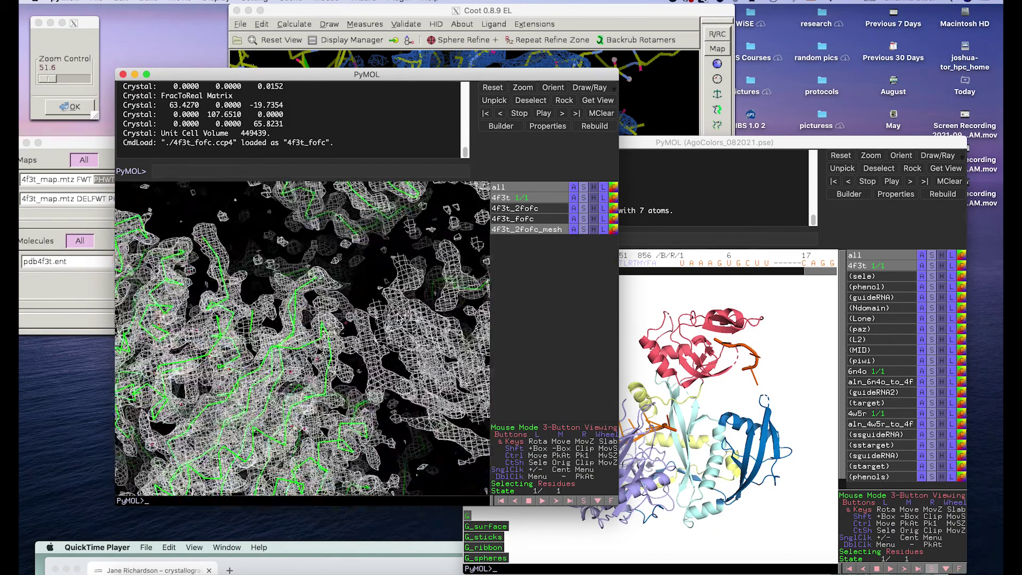
Hide every 4f3t representation, then display it as green sticks.
left_click(594, 199)
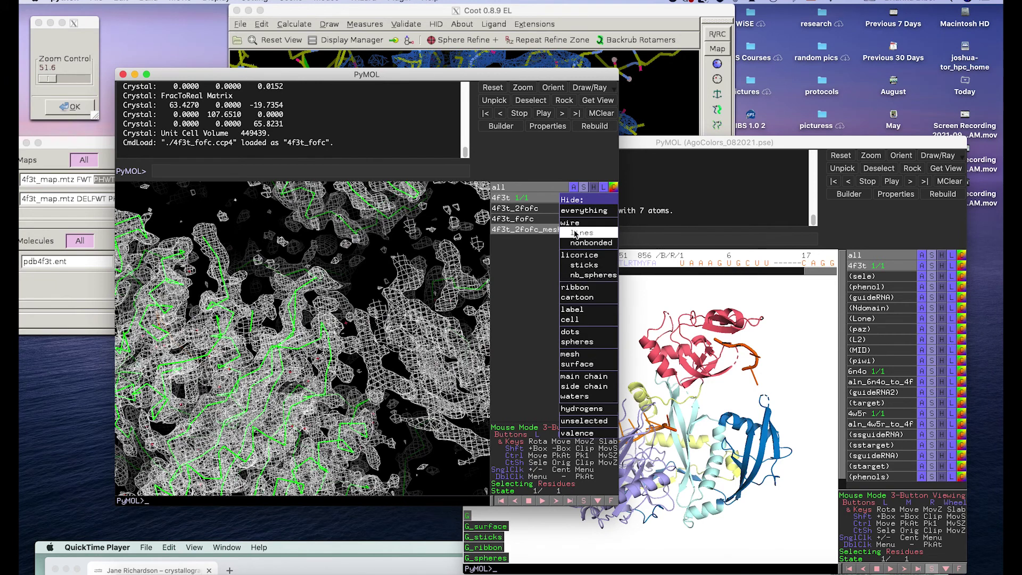
left_click(579, 212)
left_click(584, 200)
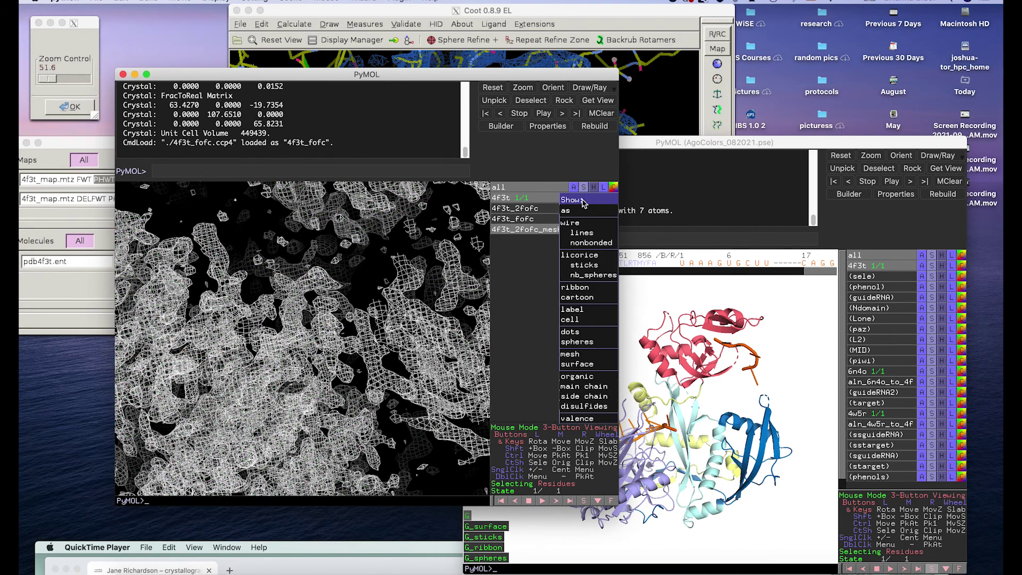
left_click(584, 265)
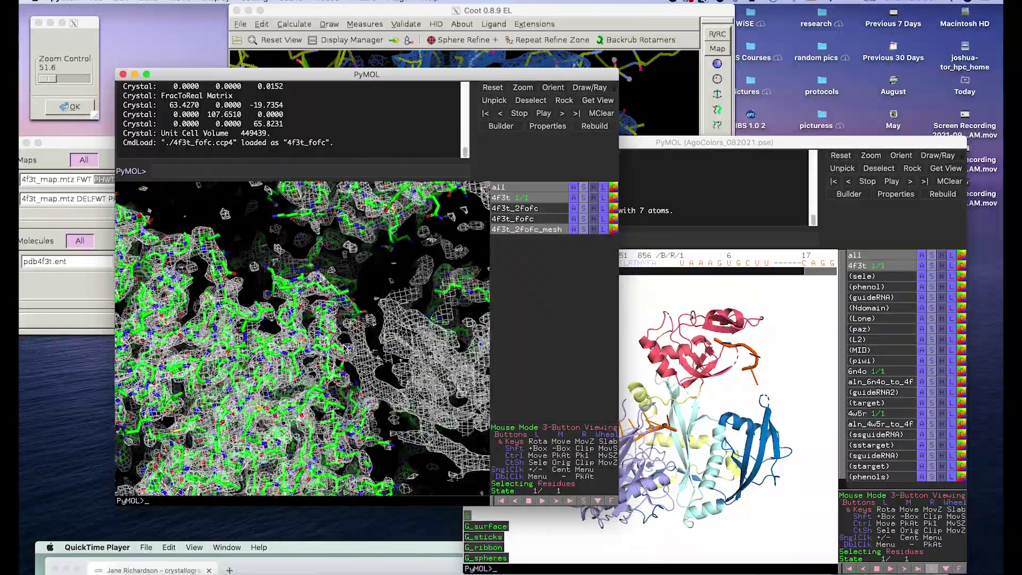